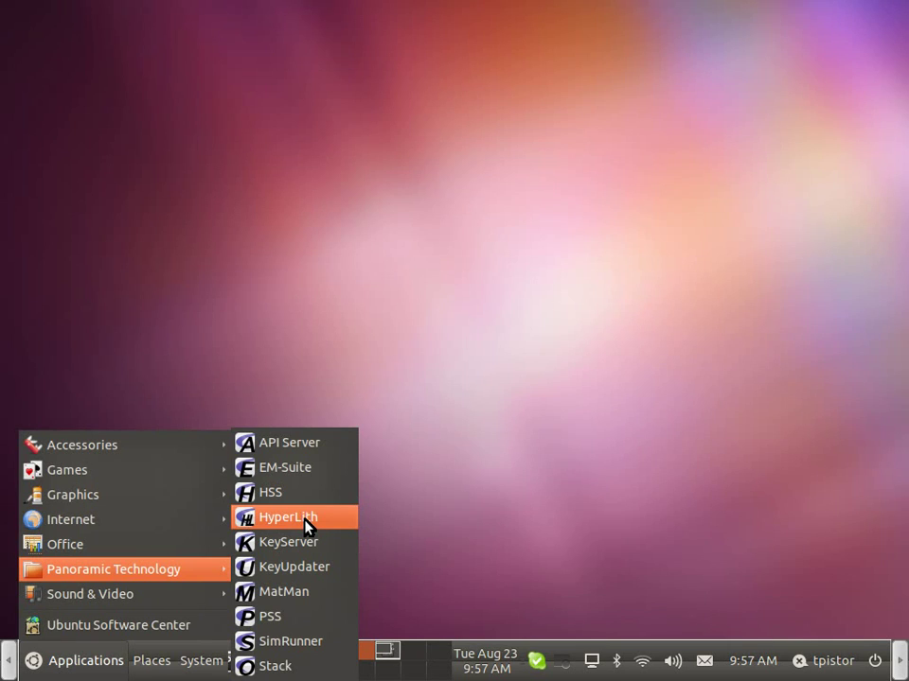
# - Launch HyperLith and create a new simulation with the default DUV Chrome-on-Glass Kirchhoff setup
pyautogui.click(305, 528)
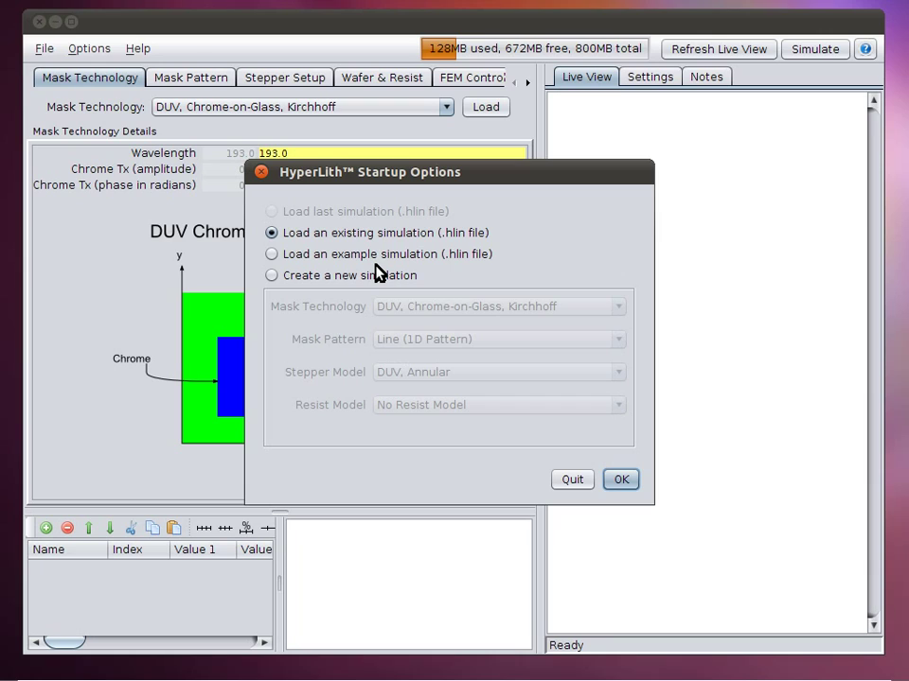
pyautogui.click(274, 275)
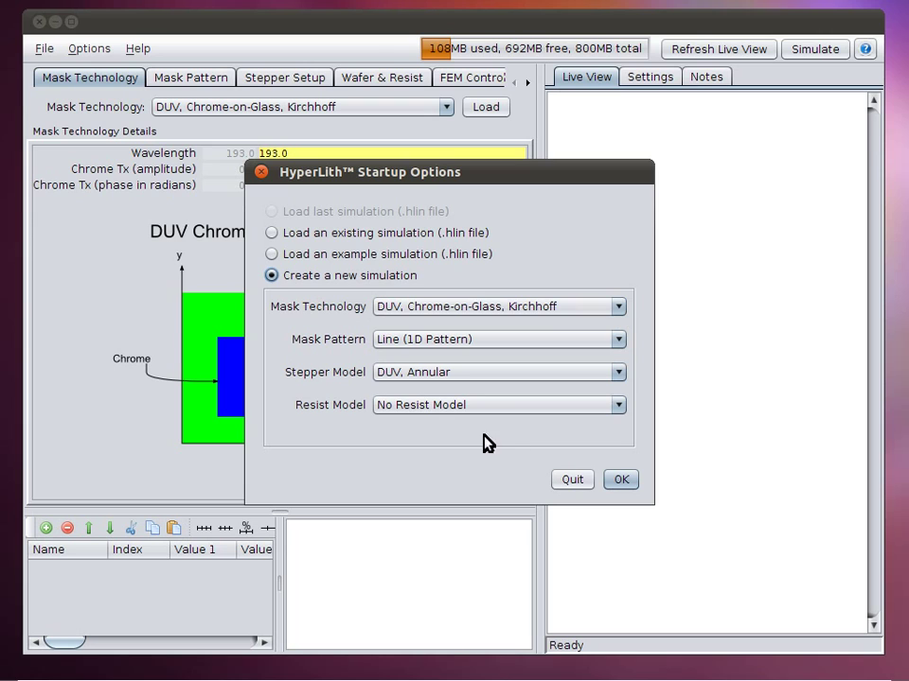
pyautogui.click(621, 478)
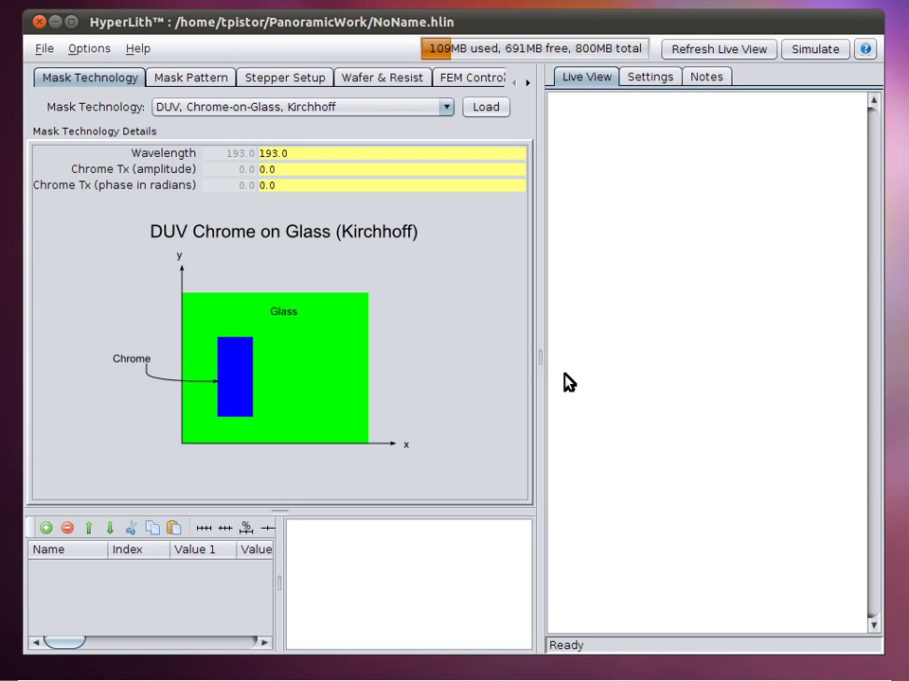
# - Maximize the HyperLith window so Live View draws the mask's Mag and Phase plots
pyautogui.click(71, 21)
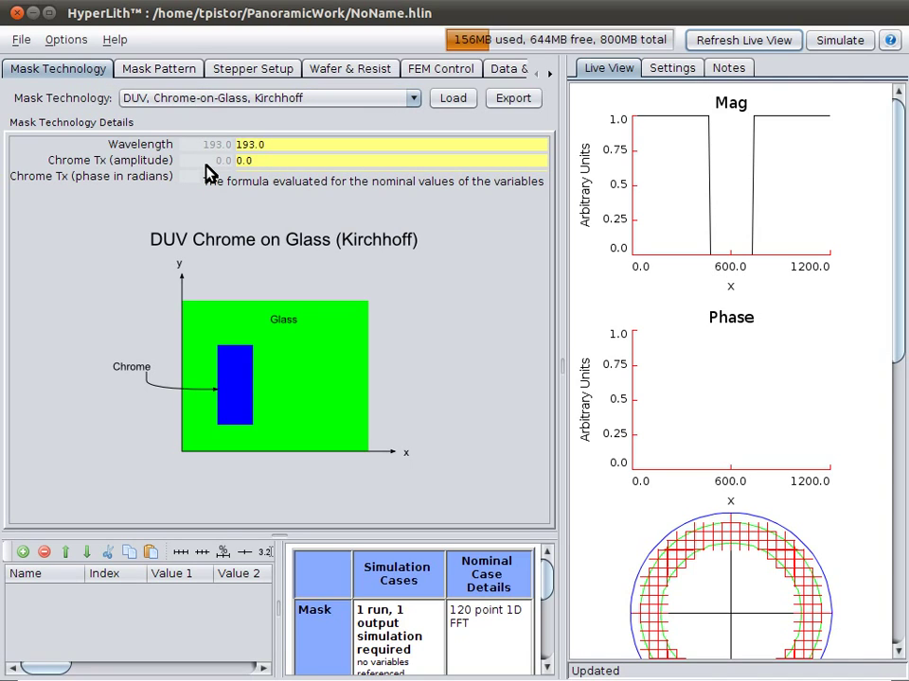
pyautogui.click(269, 100)
pyautogui.click(327, 132)
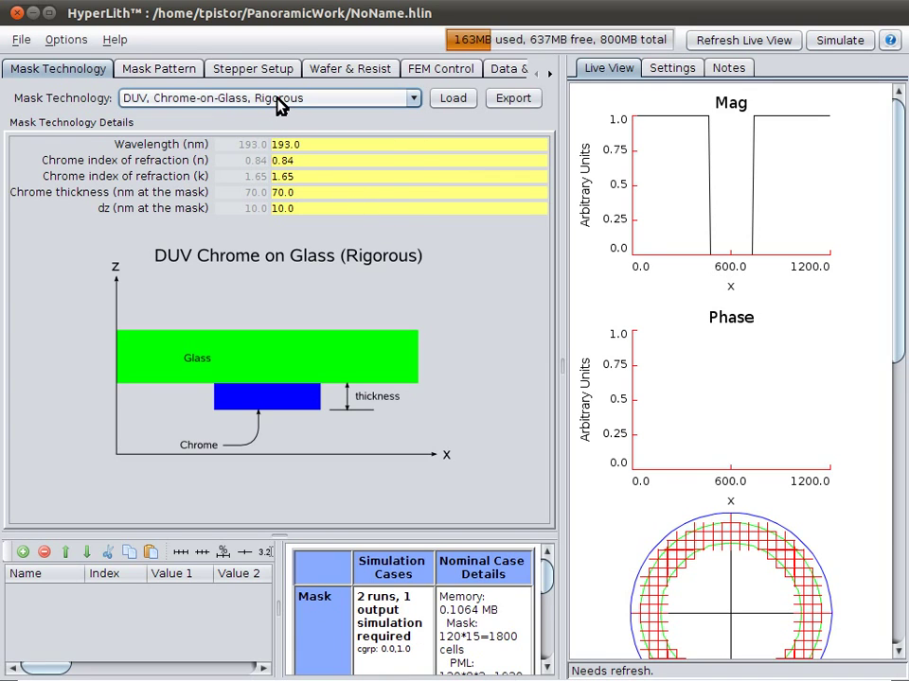
pyautogui.click(294, 97)
pyautogui.click(289, 151)
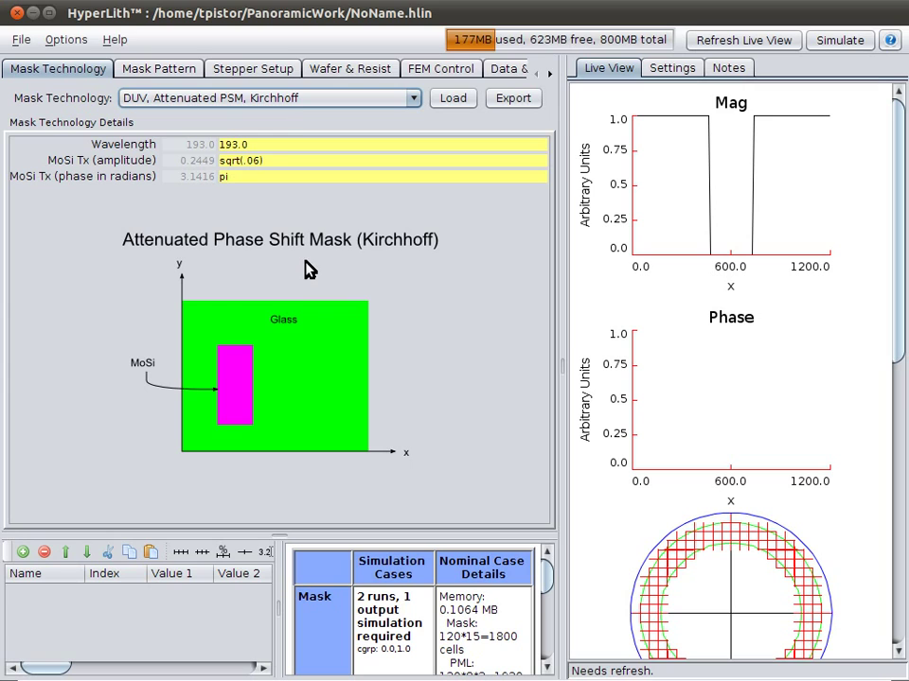
pyautogui.click(296, 99)
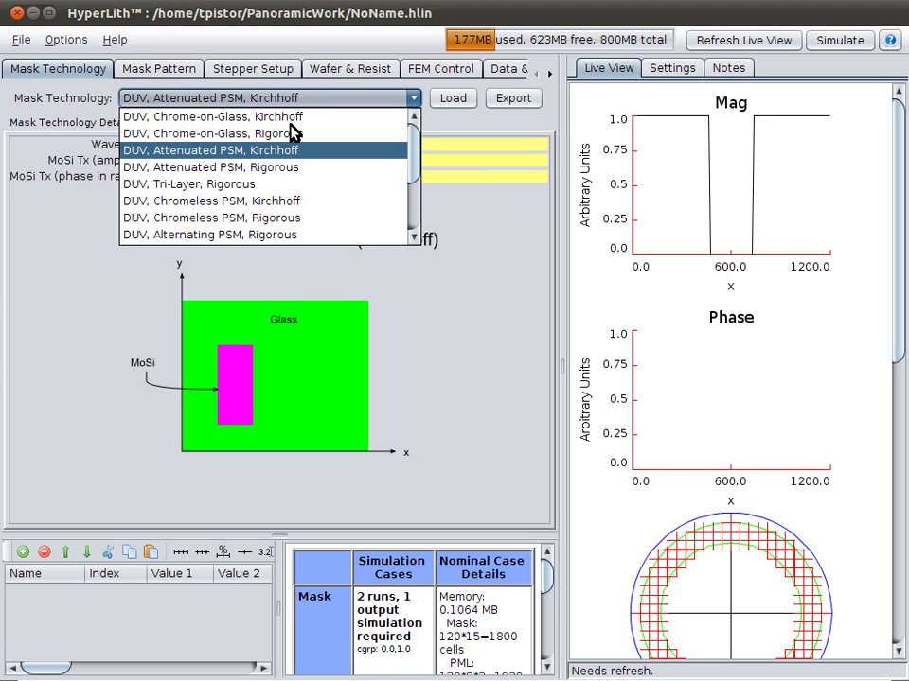
pyautogui.click(280, 184)
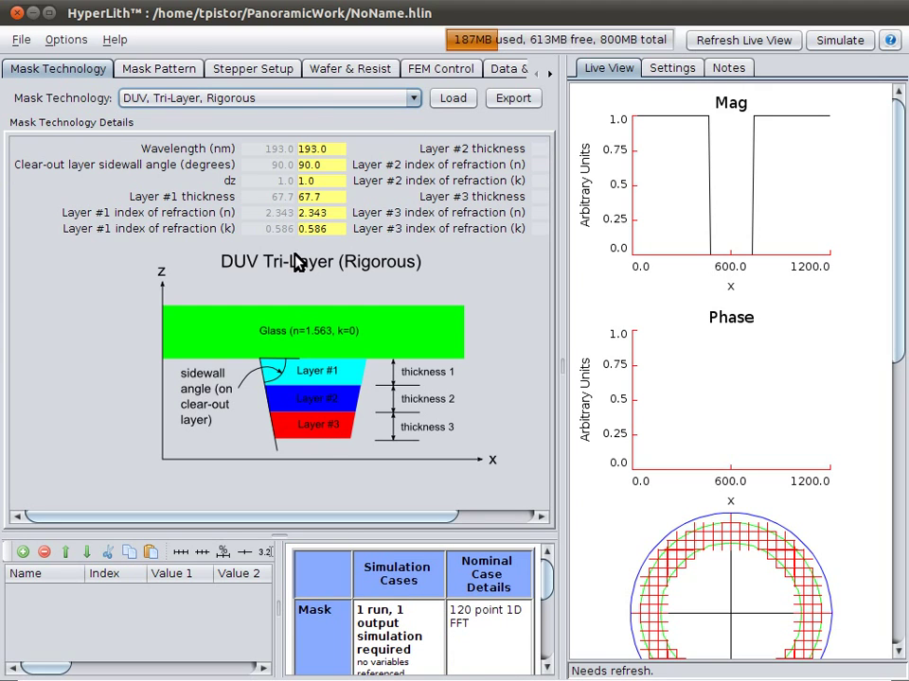
pyautogui.click(321, 98)
pyautogui.scroll(-2, 318, 213)
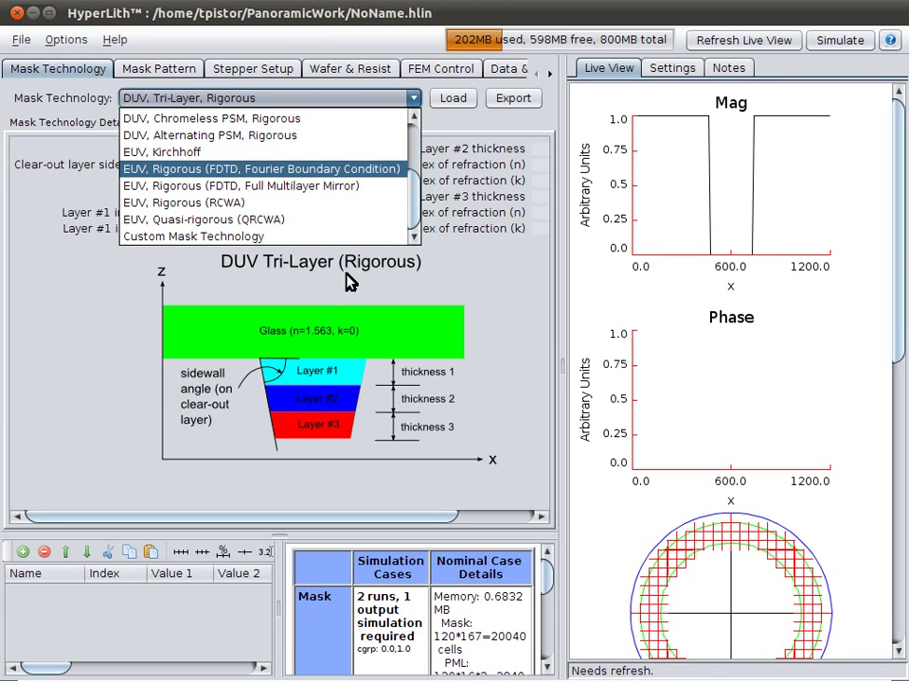
pyautogui.press('Return')
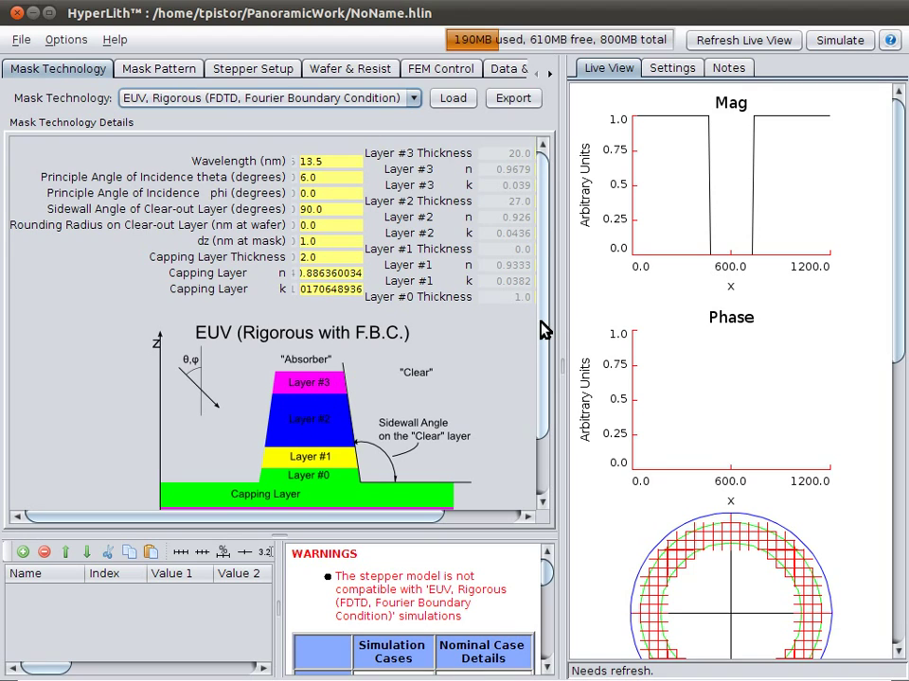
pyautogui.moveTo(544, 329); pyautogui.dragTo(541, 427)
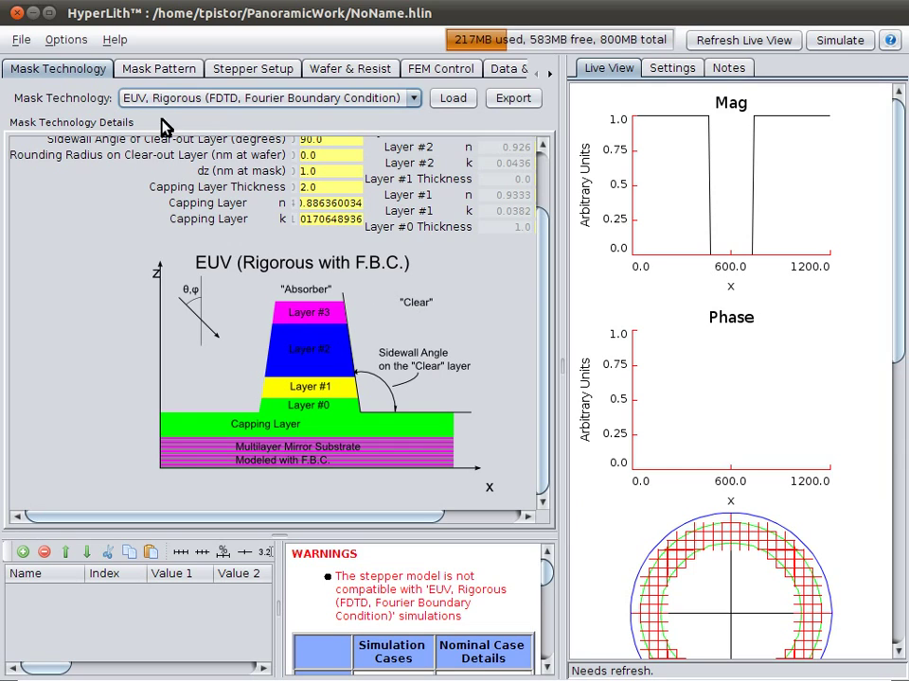
pyautogui.click(213, 98)
pyautogui.scroll(2, 222, 128)
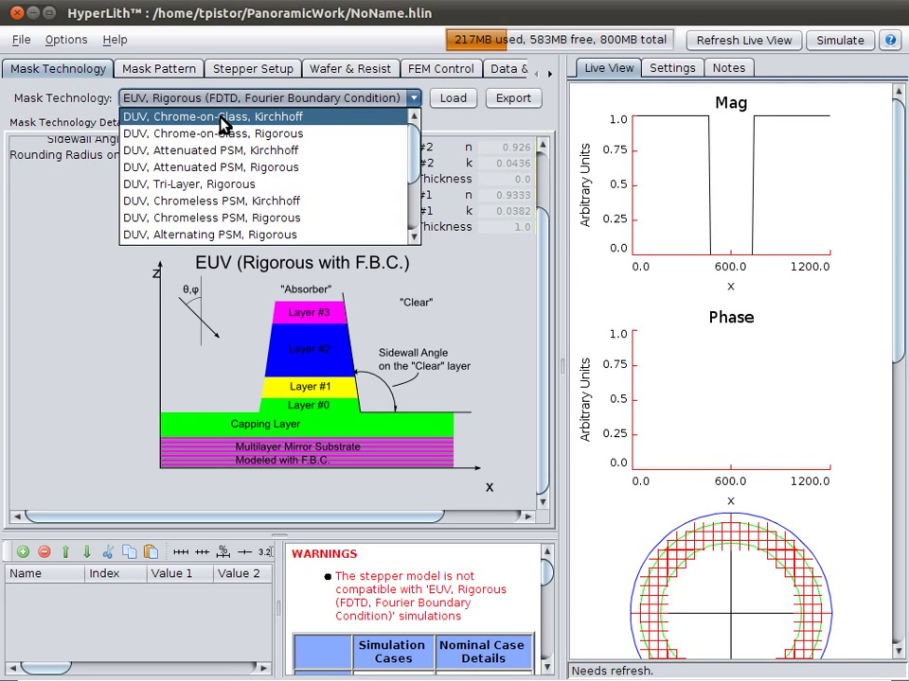
pyautogui.click(222, 116)
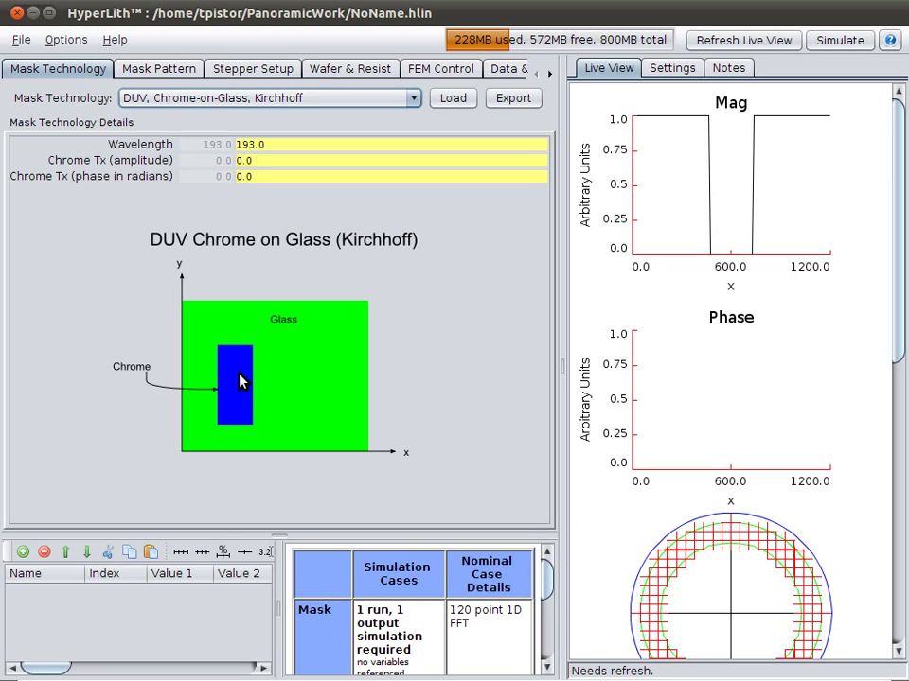
# - Try the Space, Staggered Contacts and Line End to Line End mask patterns
pyautogui.click(168, 70)
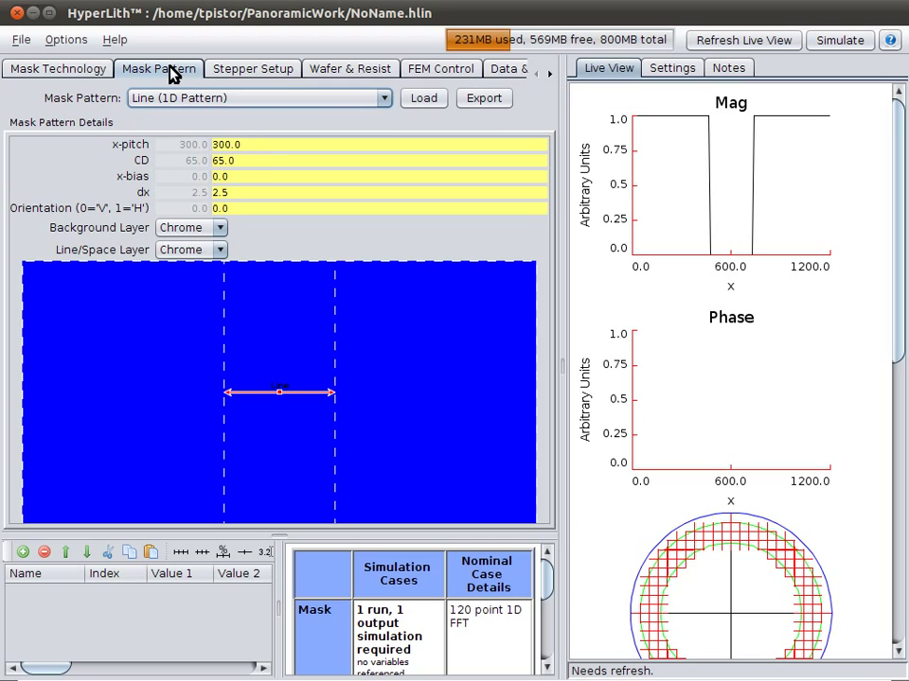
pyautogui.click(182, 98)
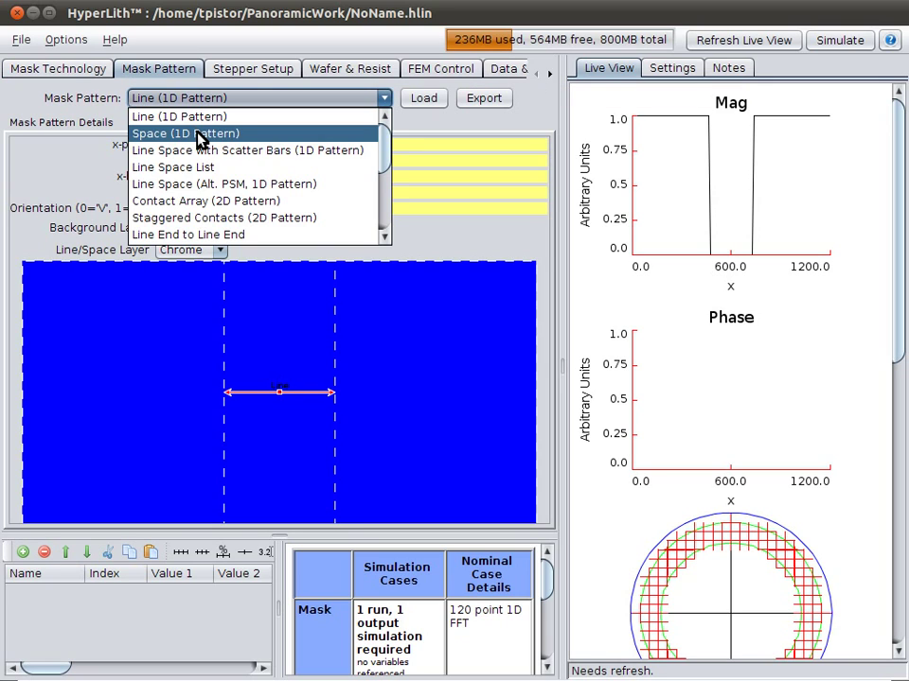
pyautogui.click(196, 135)
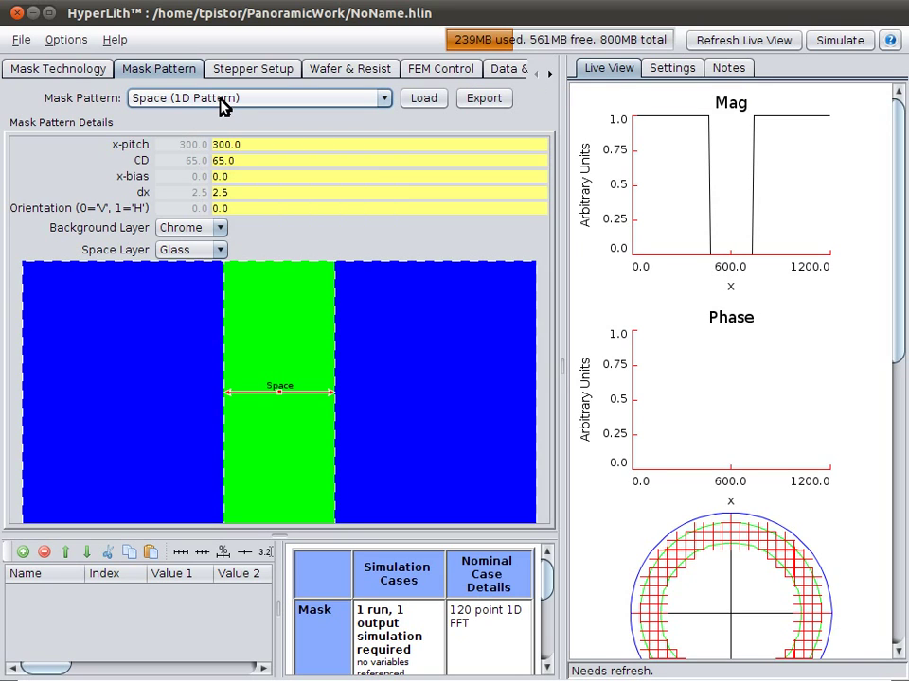
pyautogui.click(220, 100)
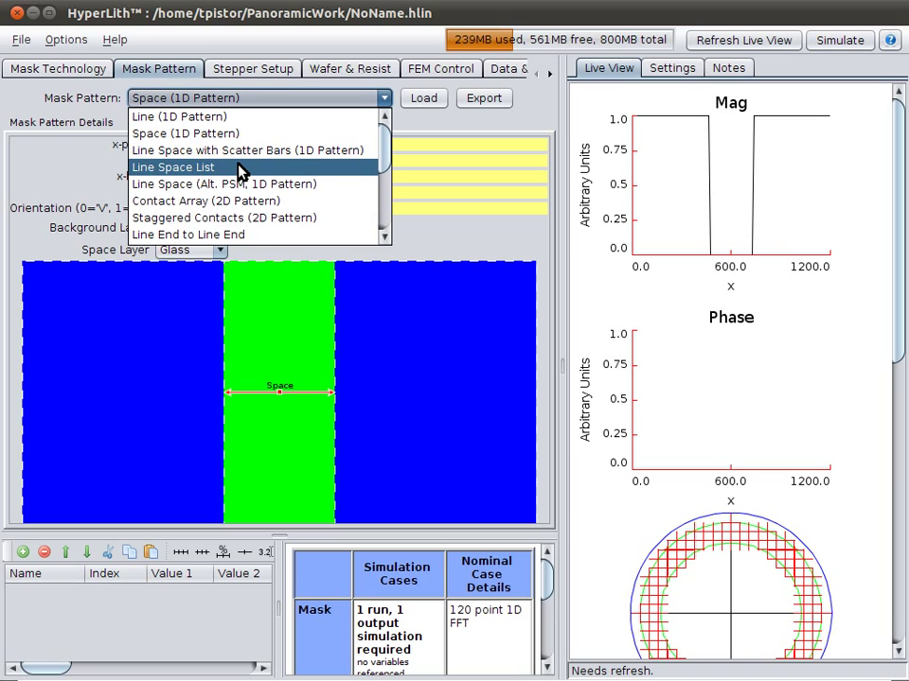
pyautogui.click(248, 220)
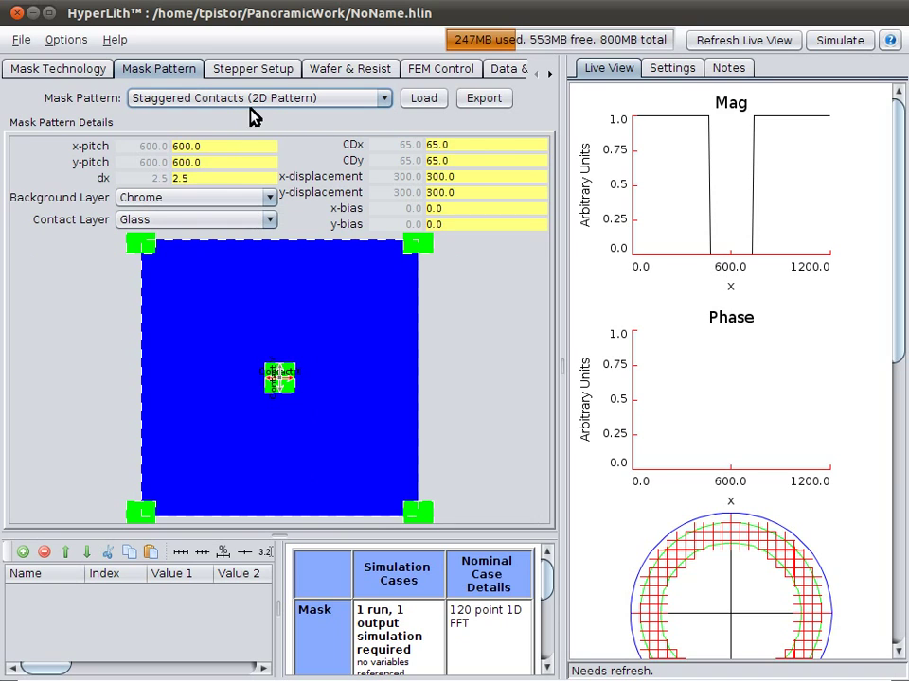
pyautogui.click(255, 98)
pyautogui.click(257, 235)
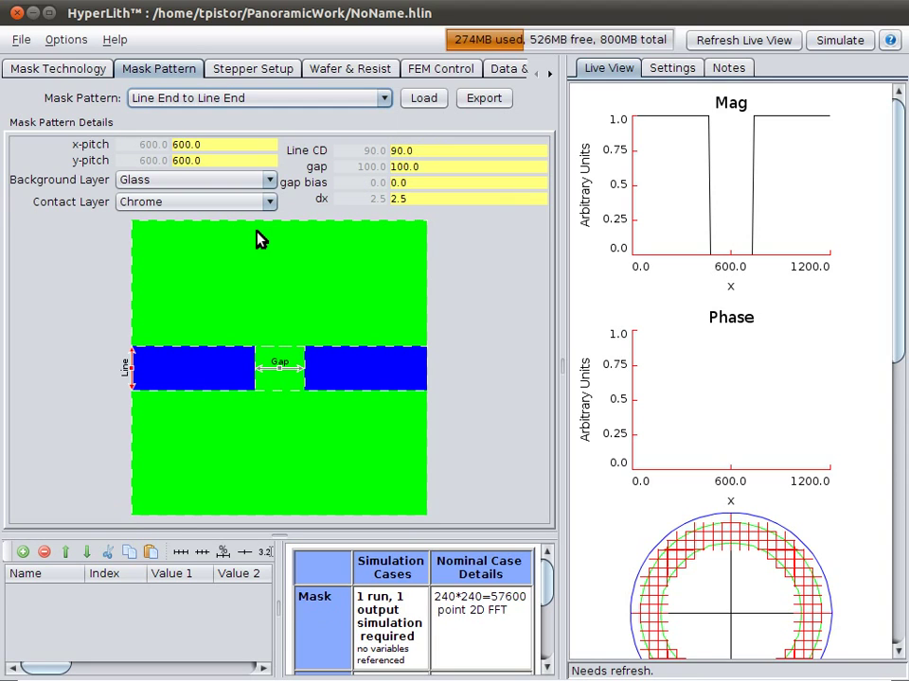
# - Preview the Elbow and Flash Memory Line/Space mask patterns
pyautogui.click(270, 100)
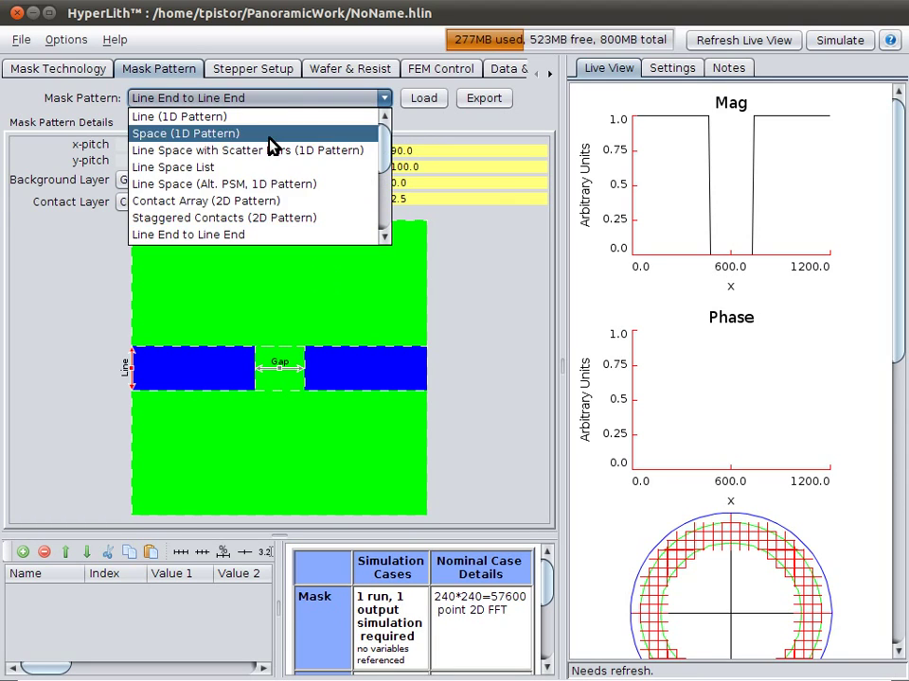
pyautogui.scroll(-2, 270, 223)
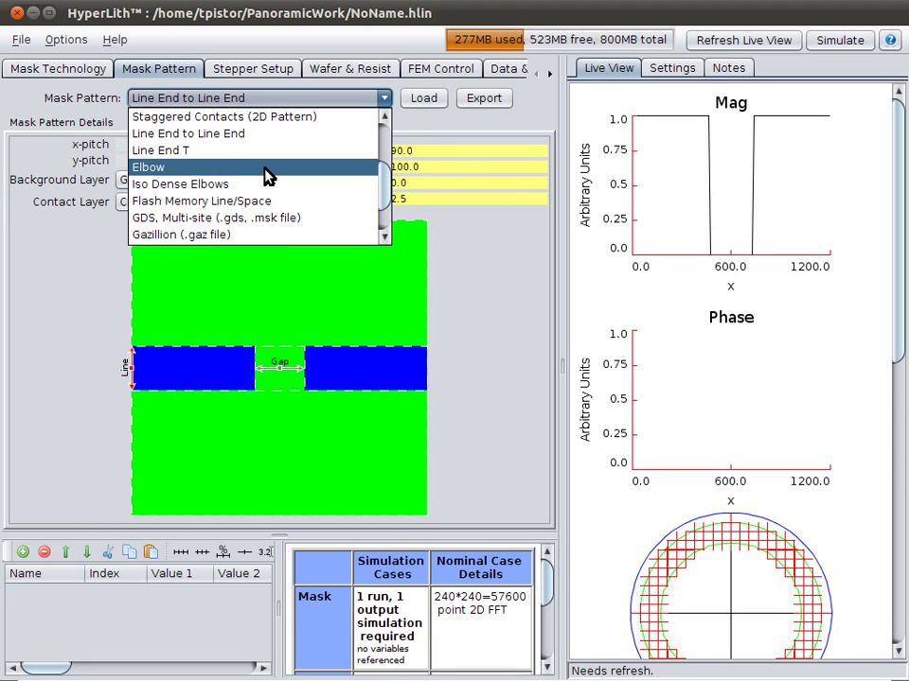
pyautogui.click(268, 171)
pyautogui.click(276, 99)
pyautogui.scroll(-1, 276, 209)
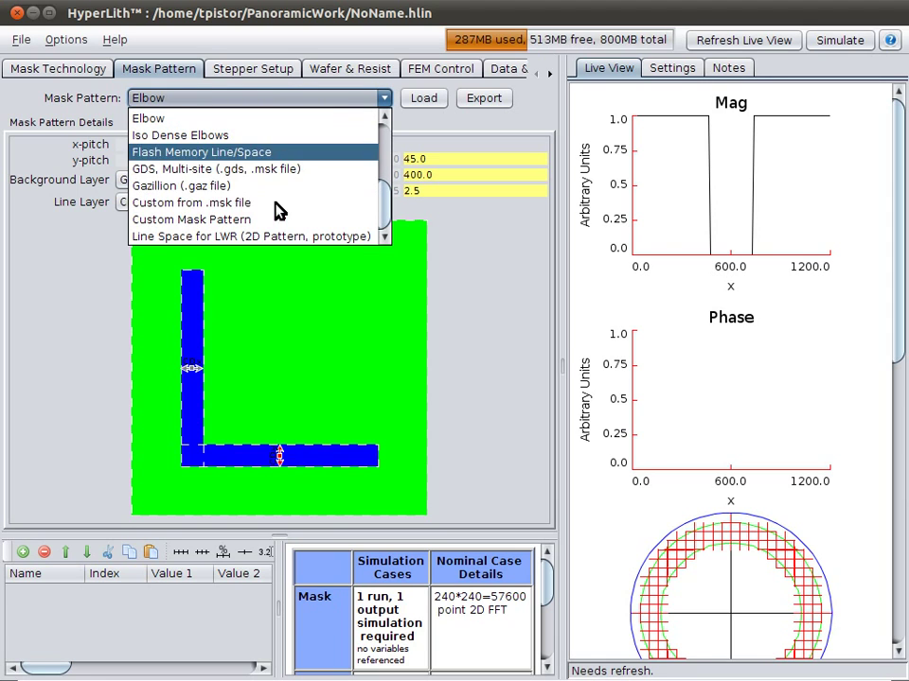
pyautogui.click(274, 152)
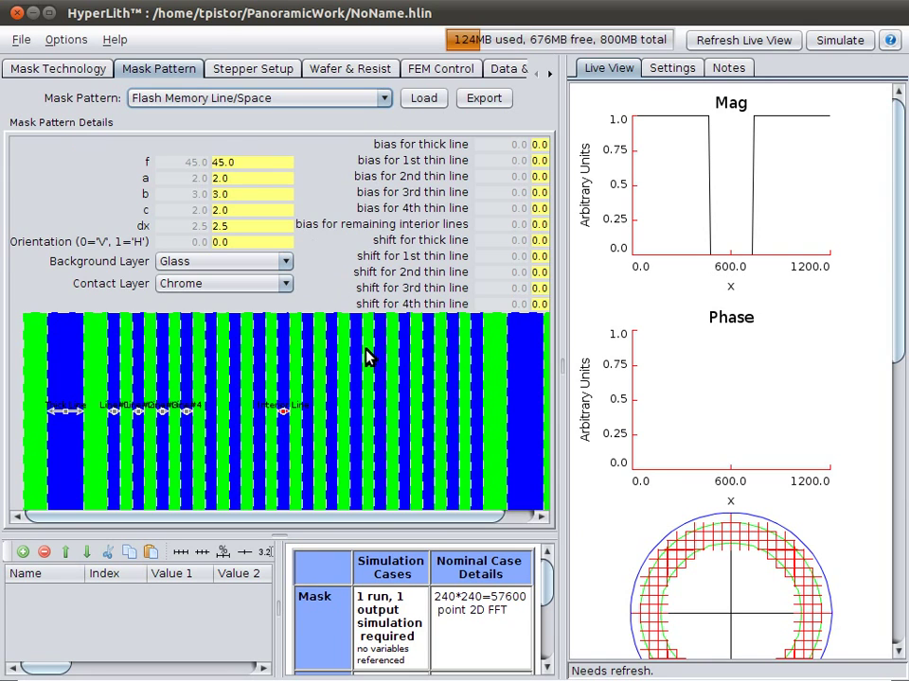
# - Switch the mask pattern back to Line (1D Pattern) with 300 nm pitch and 65 nm CD
pyautogui.click(311, 102)
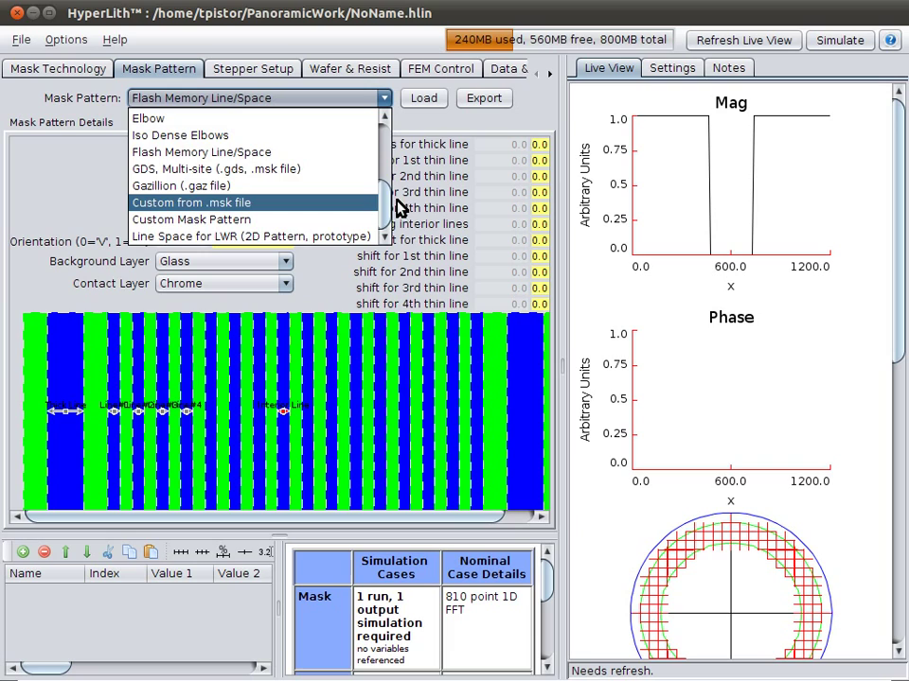
pyautogui.moveTo(394, 205); pyautogui.dragTo(314, 138)
pyautogui.click(304, 126)
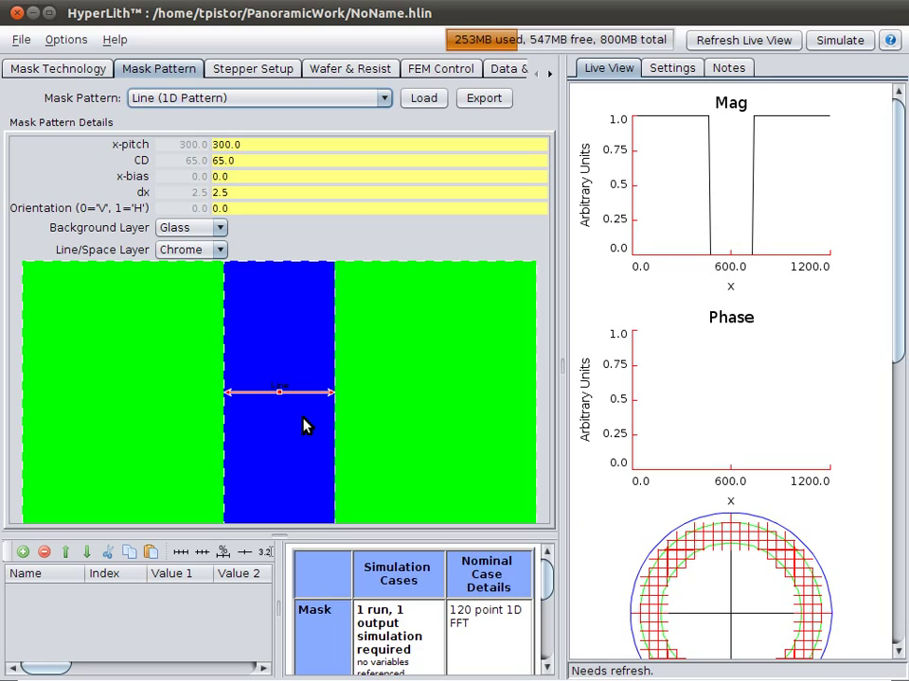
pyautogui.click(52, 69)
pyautogui.click(161, 70)
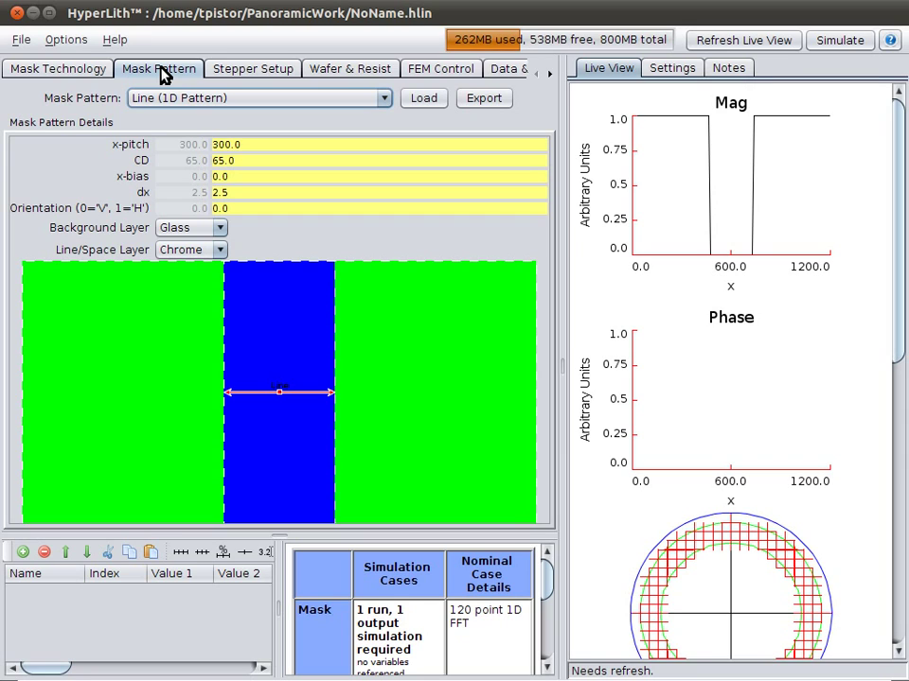
# - Keep the DUV Annular stepper, set NA to 1.35 and enable water immersion
pyautogui.click(252, 73)
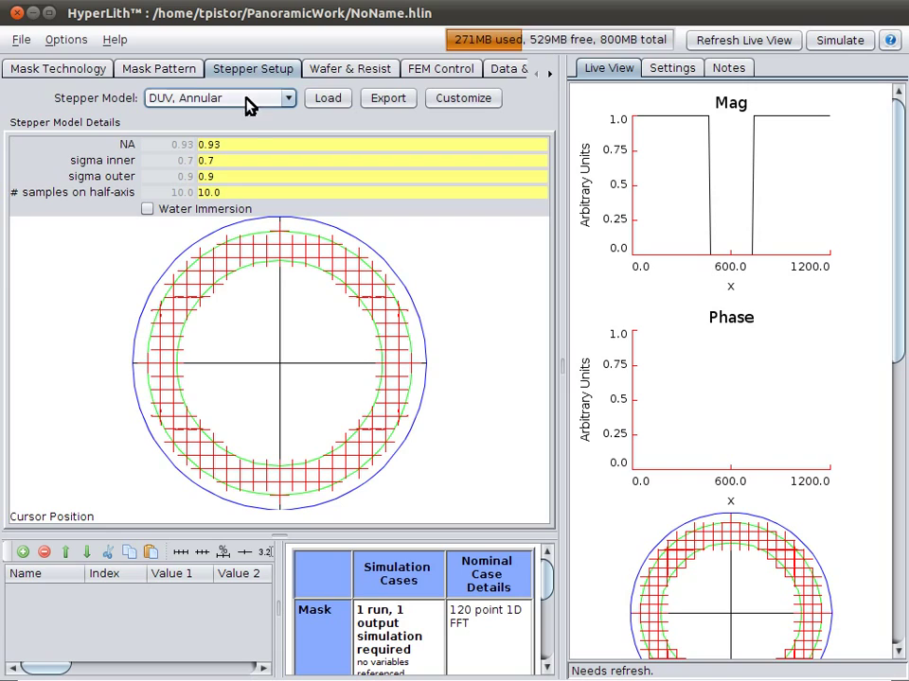
pyautogui.doubleClick(241, 142)
pyautogui.click(253, 97)
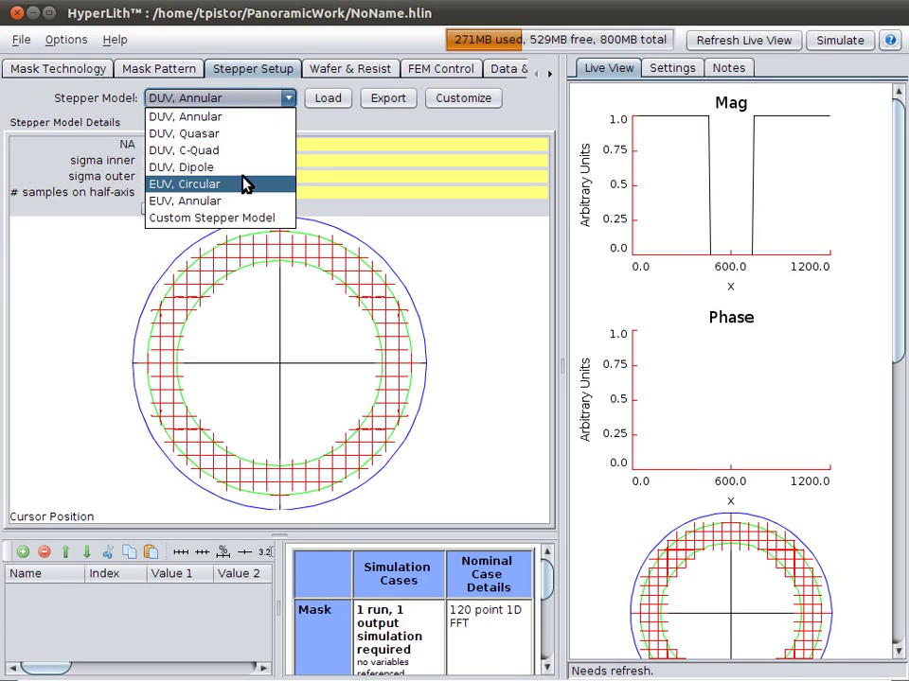
pyautogui.click(239, 117)
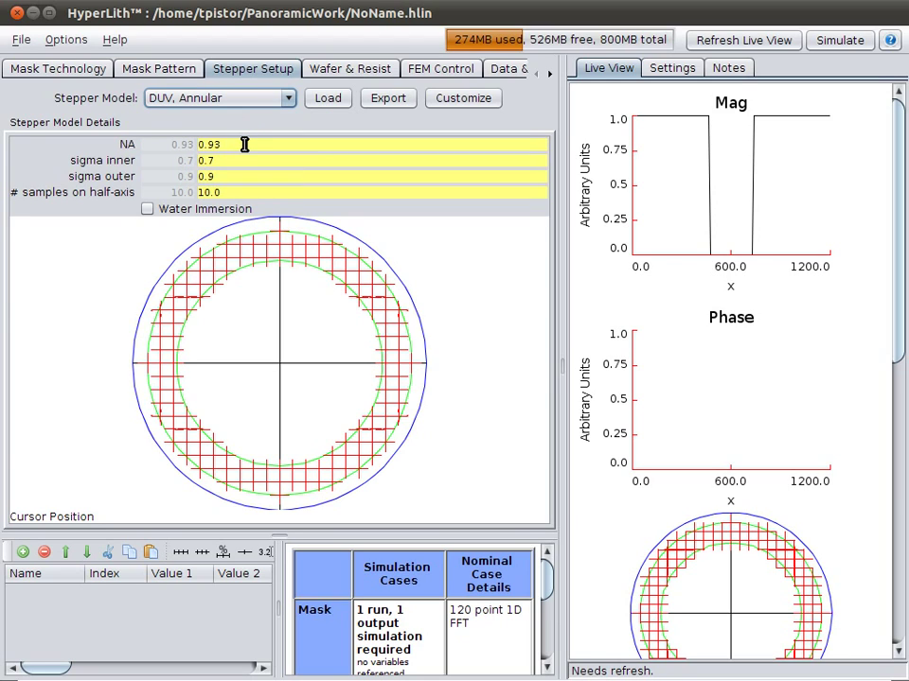
pyautogui.doubleClick(244, 144)
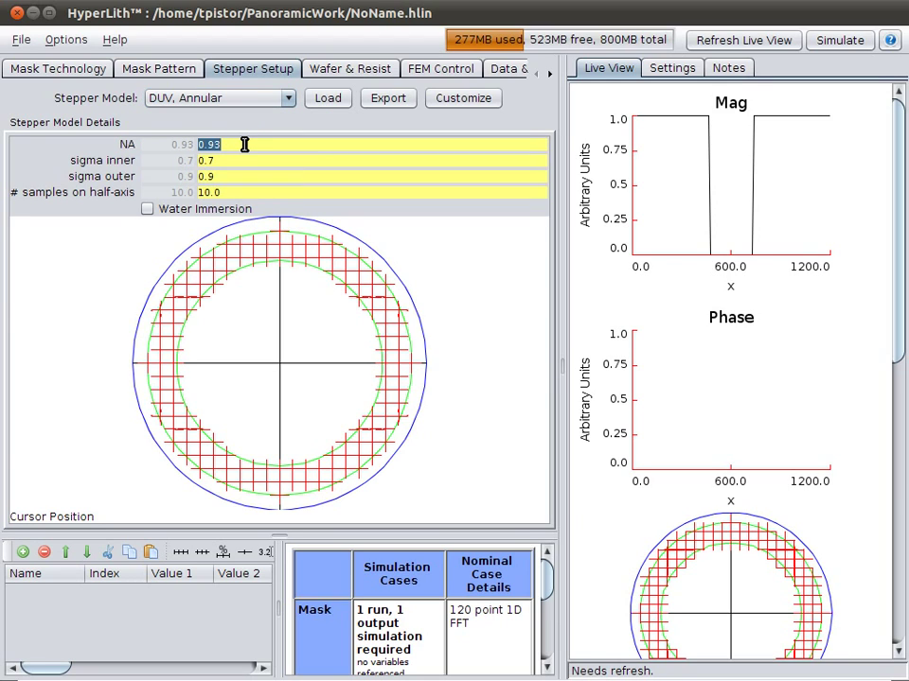
pyautogui.write('1.35')
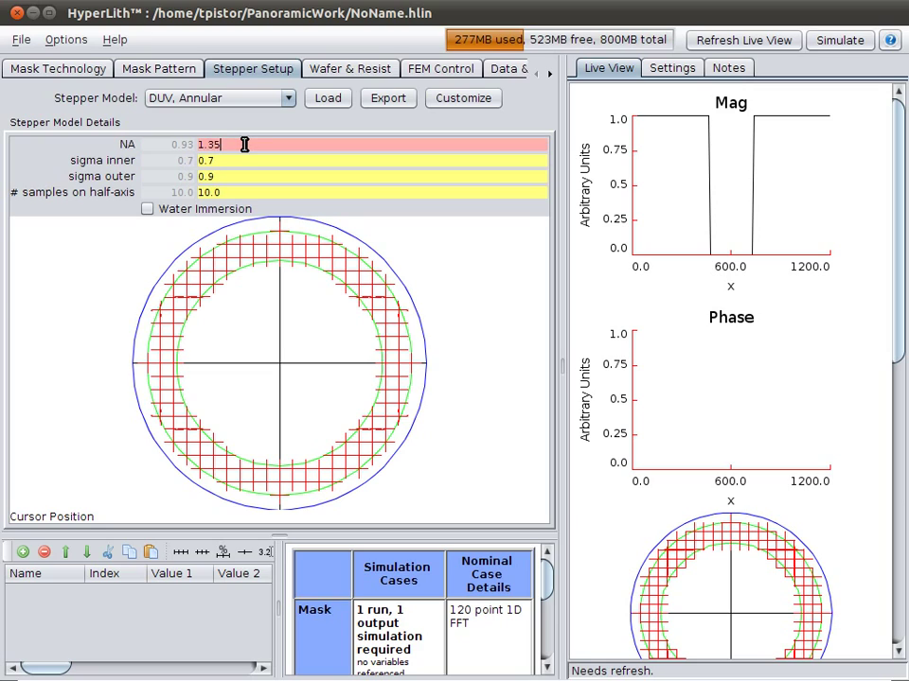
pyautogui.press('Return')
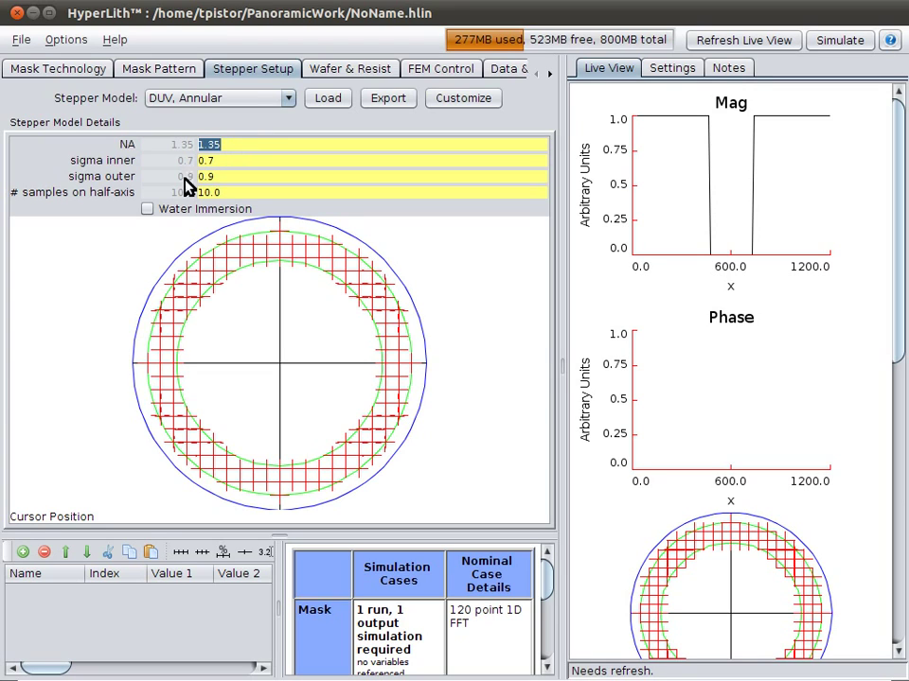
pyautogui.click(148, 210)
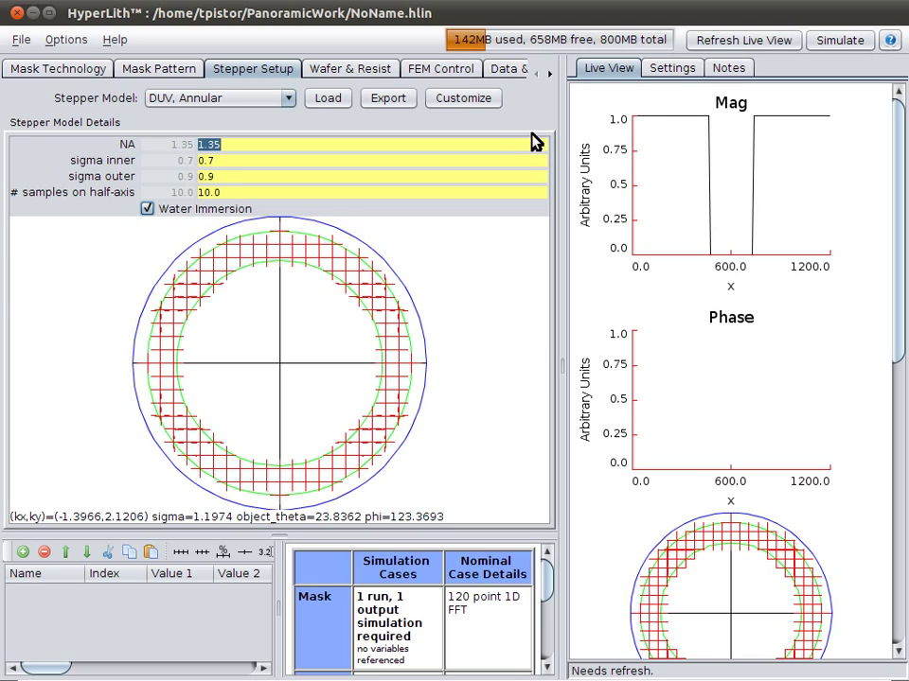
# - Leave Wafer & Resist at No Resist Model and refresh the live view
pyautogui.click(351, 68)
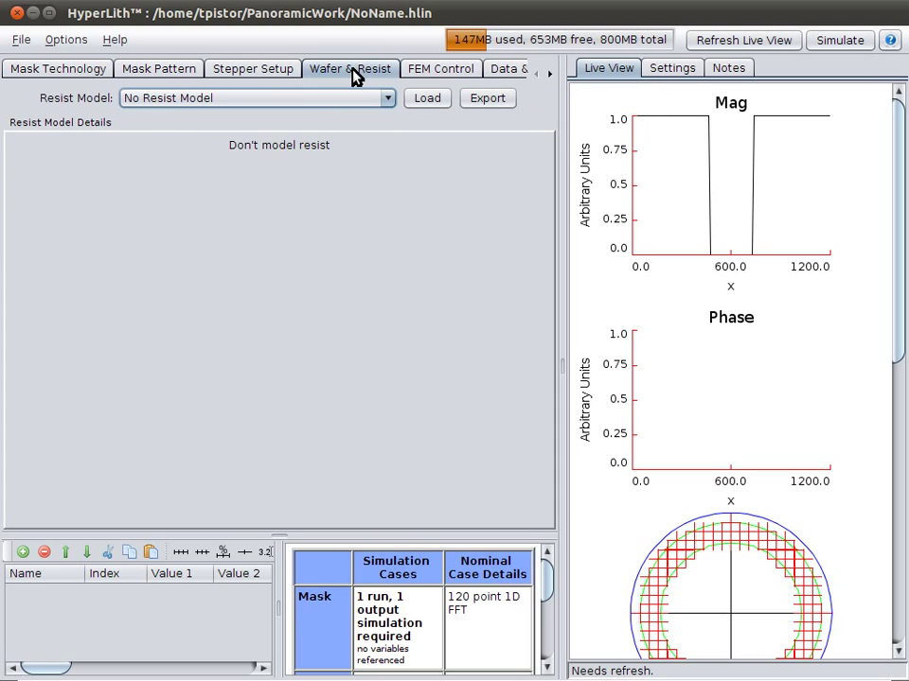
pyautogui.click(742, 44)
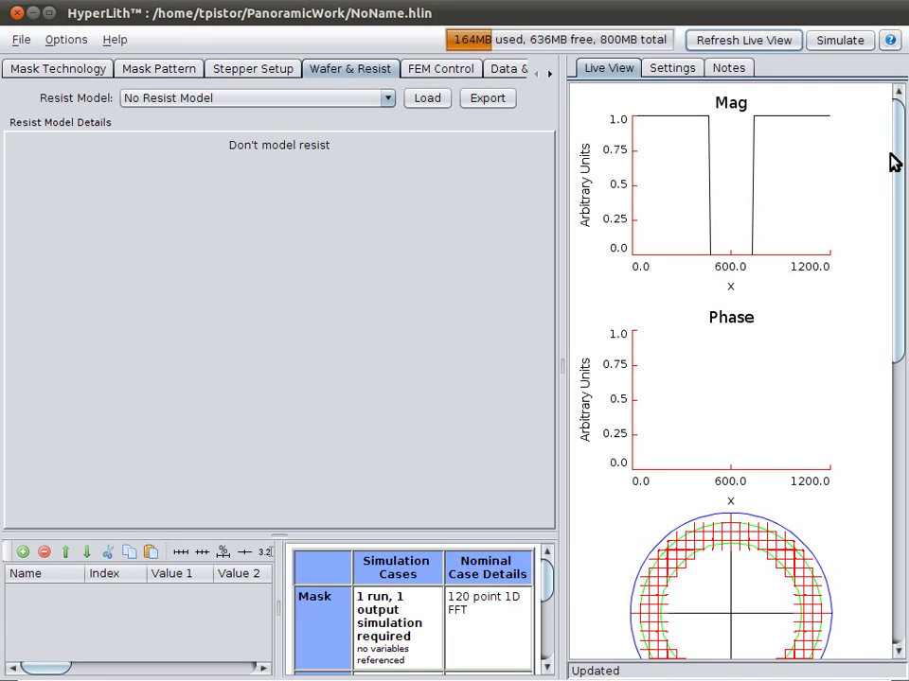
pyautogui.moveTo(900, 153); pyautogui.dragTo(892, 96)
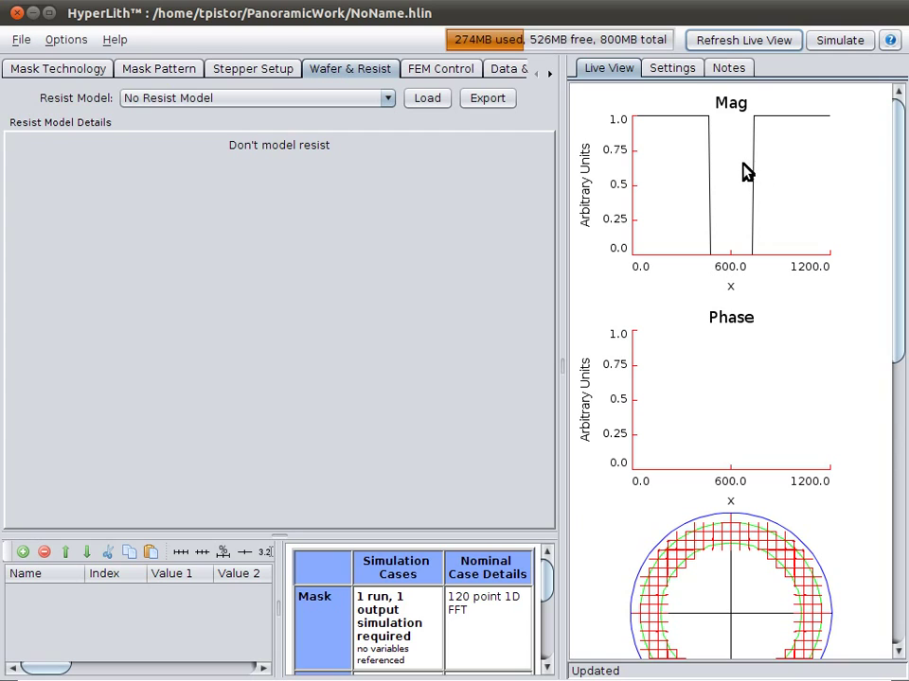
# - Review the mask tabs and scroll Live View to the Aerial Image, Bossungs and 21.0 metrology CD
pyautogui.click(148, 72)
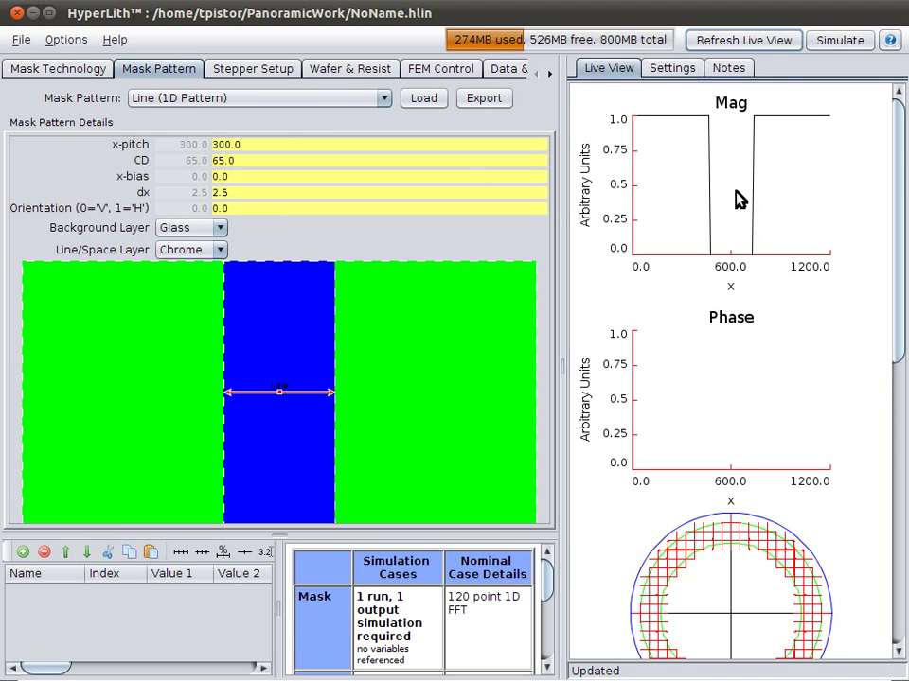
pyautogui.click(34, 67)
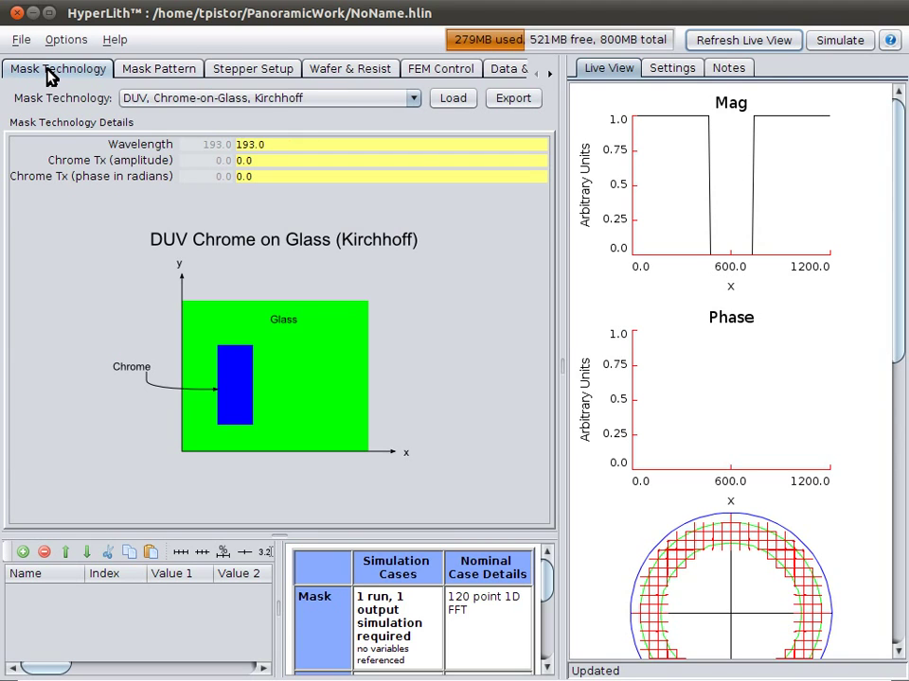
pyautogui.click(133, 73)
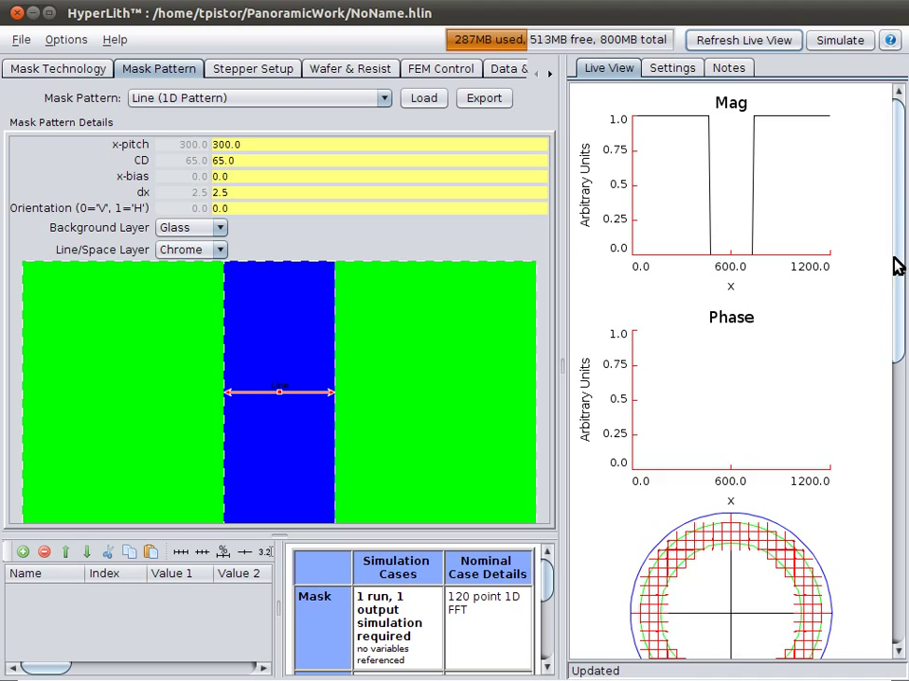
pyautogui.moveTo(895, 264); pyautogui.dragTo(899, 415)
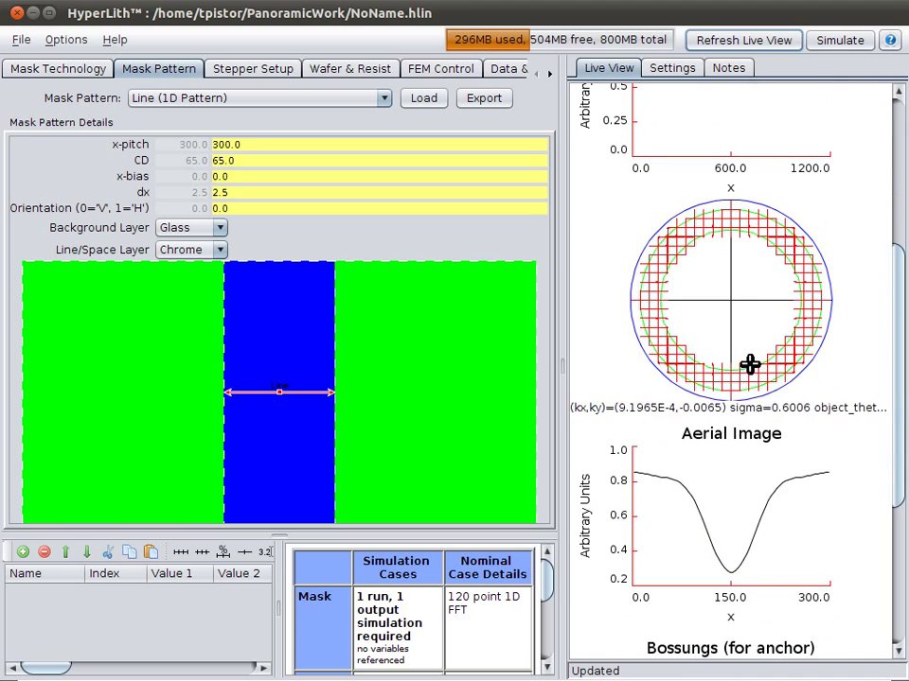
pyautogui.scroll(-5, 882, 457)
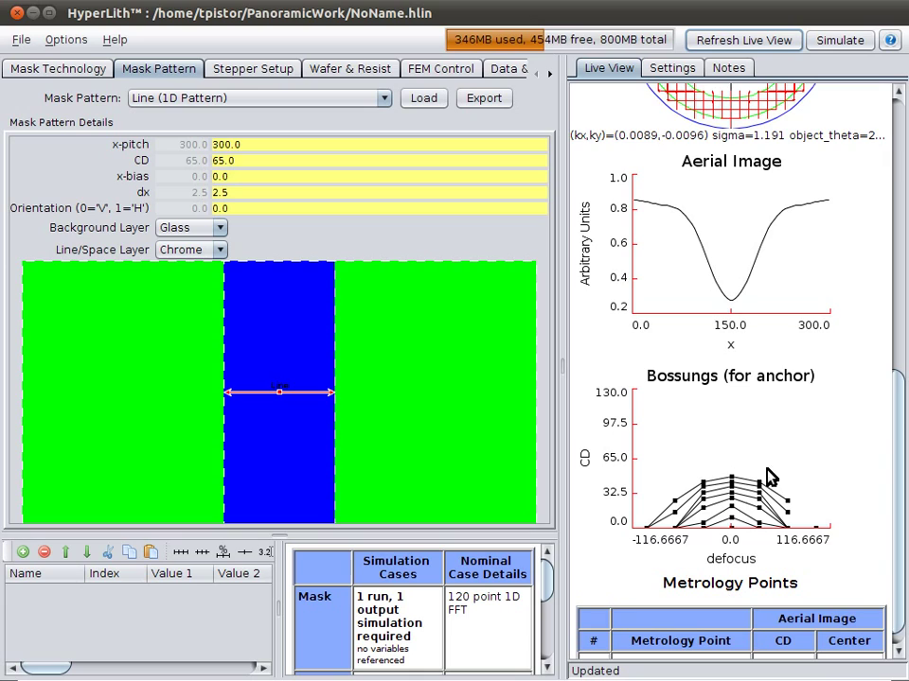
pyautogui.scroll(-1, 899, 511)
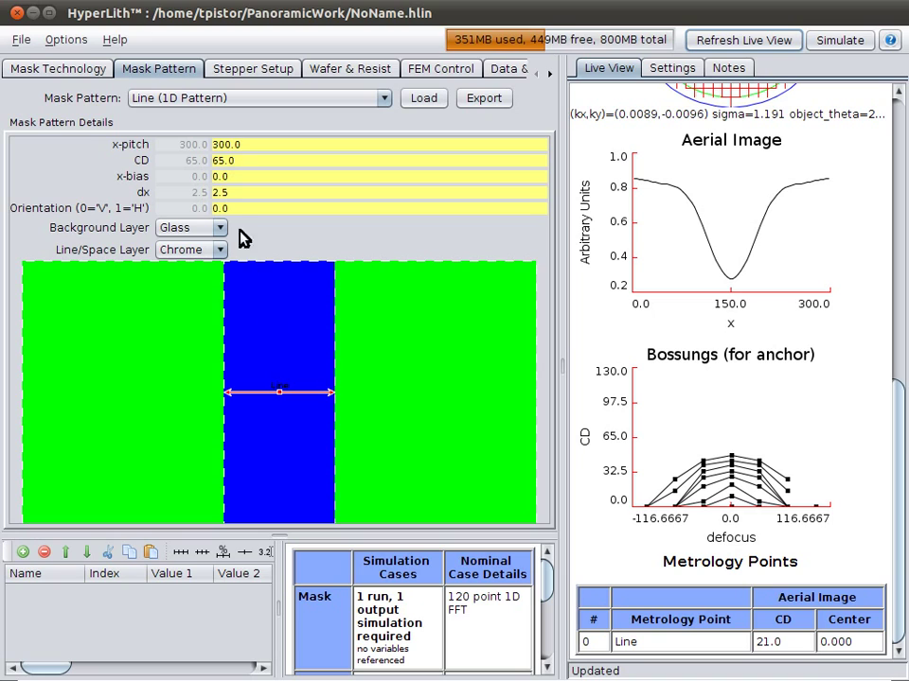
pyautogui.doubleClick(206, 160)
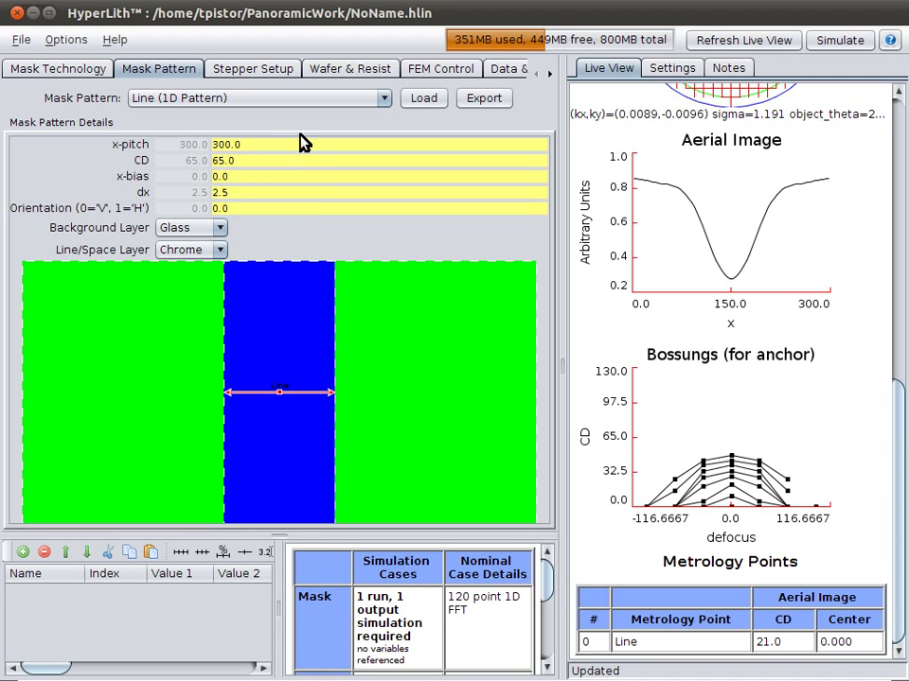
# - Use FEM Control to find the nominal threshold for the target CD, giving 0.4708
pyautogui.click(433, 72)
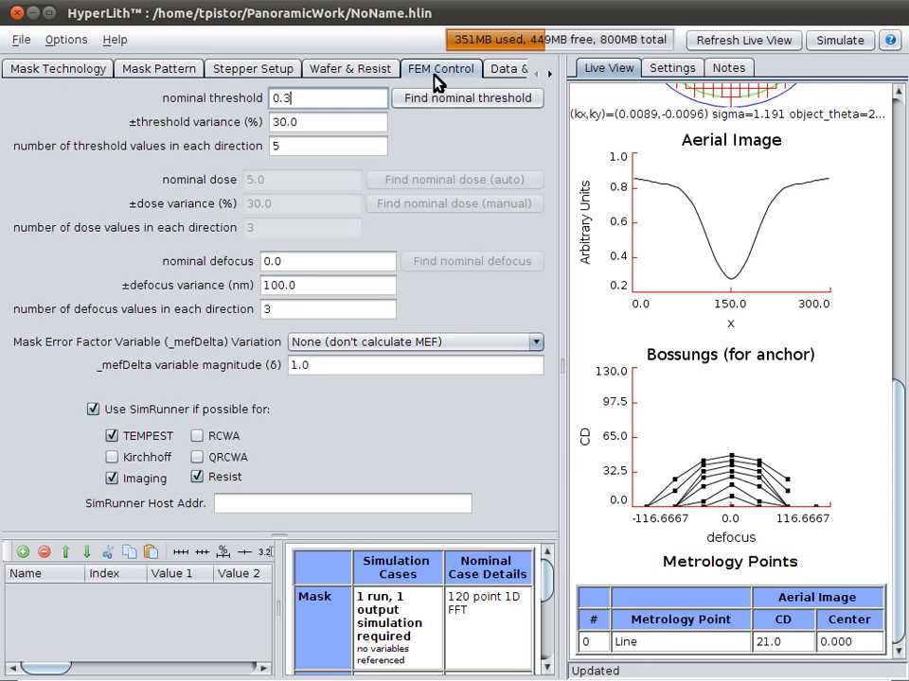
pyautogui.click(441, 99)
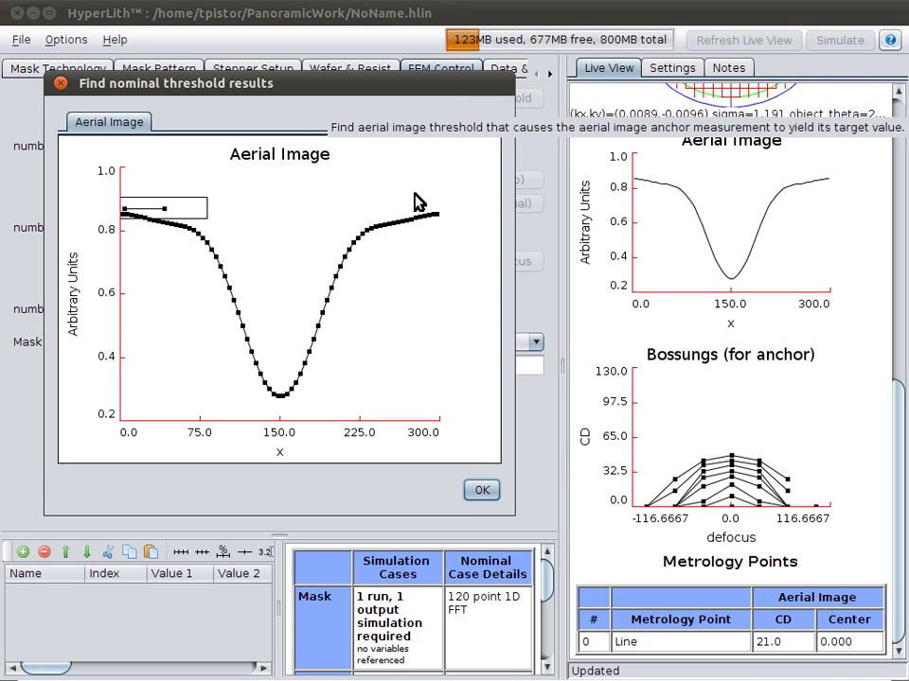
pyautogui.click(484, 492)
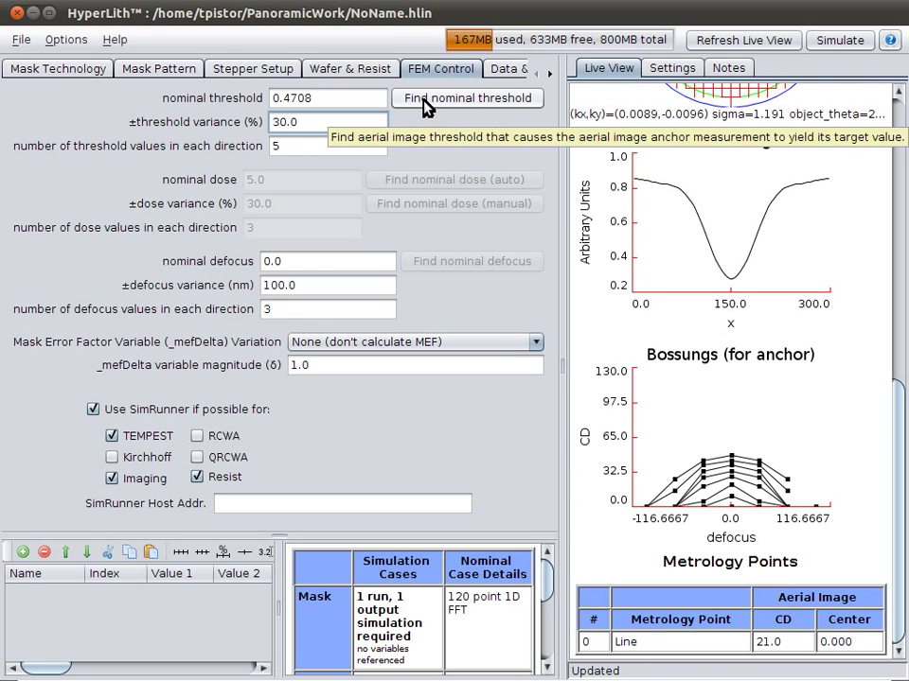
pyautogui.click(324, 98)
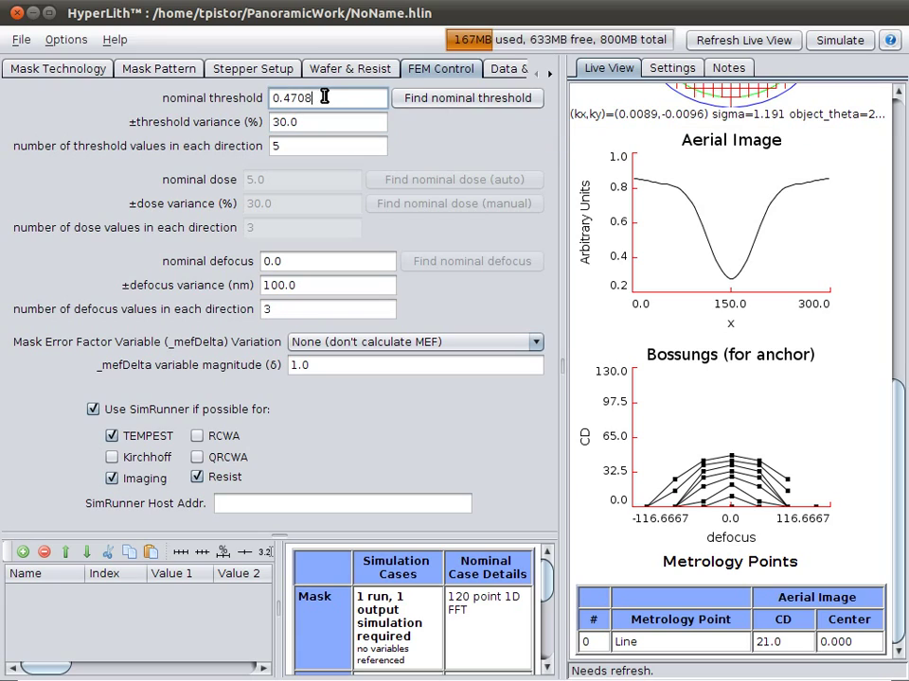
pyautogui.moveTo(318, 98); pyautogui.dragTo(257, 95)
pyautogui.click(319, 97)
pyautogui.doubleClick(327, 97)
pyautogui.click(321, 96)
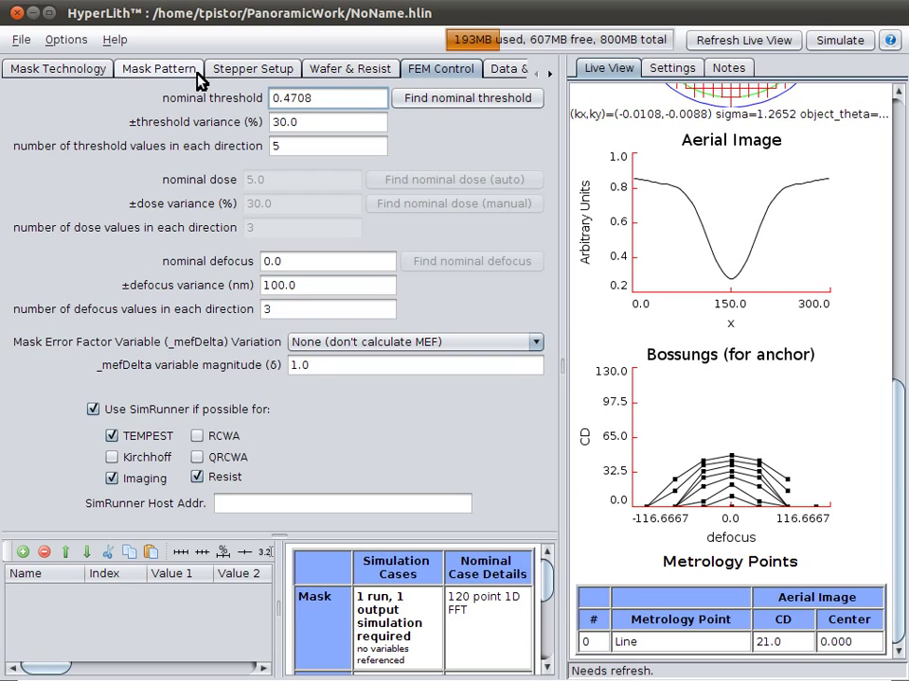
# - Refresh the live view and confirm the Line metrology CD now reads 65.0
pyautogui.click(169, 72)
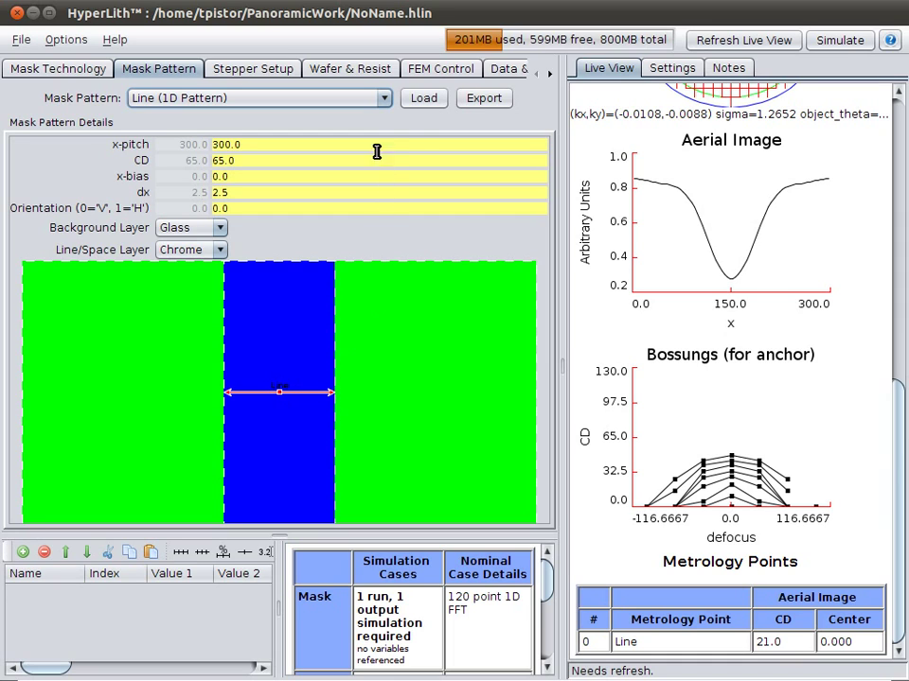
pyautogui.click(743, 41)
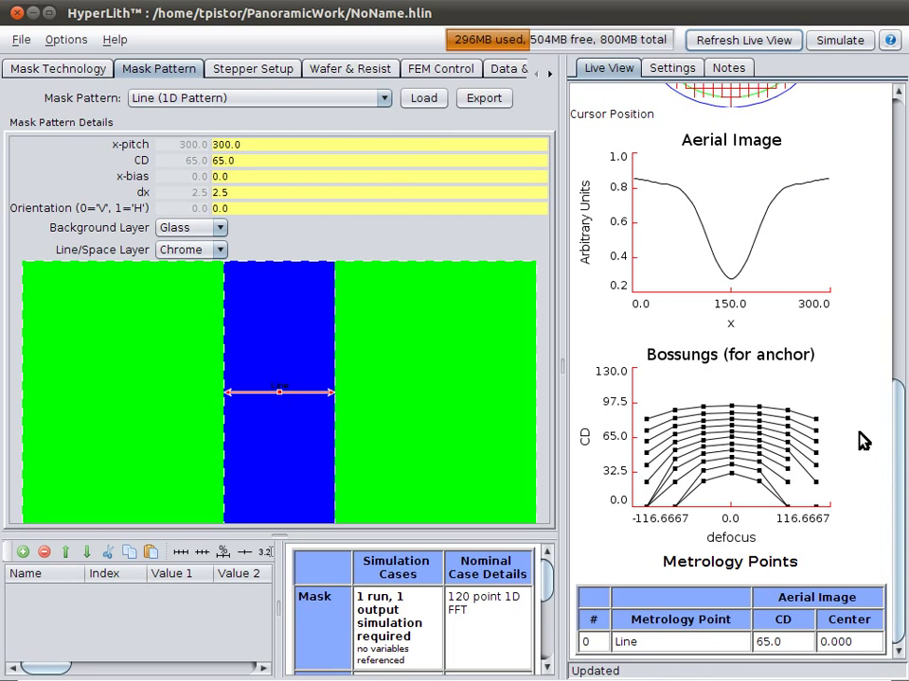
pyautogui.click(778, 643)
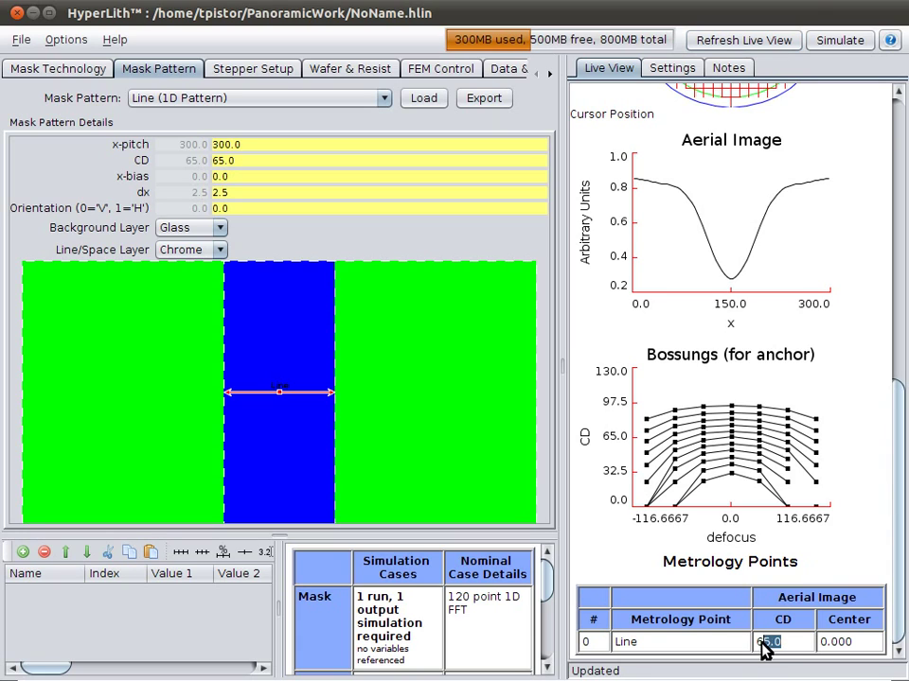
pyautogui.click(787, 639)
# - Simulate with FEM and Bossung outputs and bring up the Data results window
pyautogui.click(852, 44)
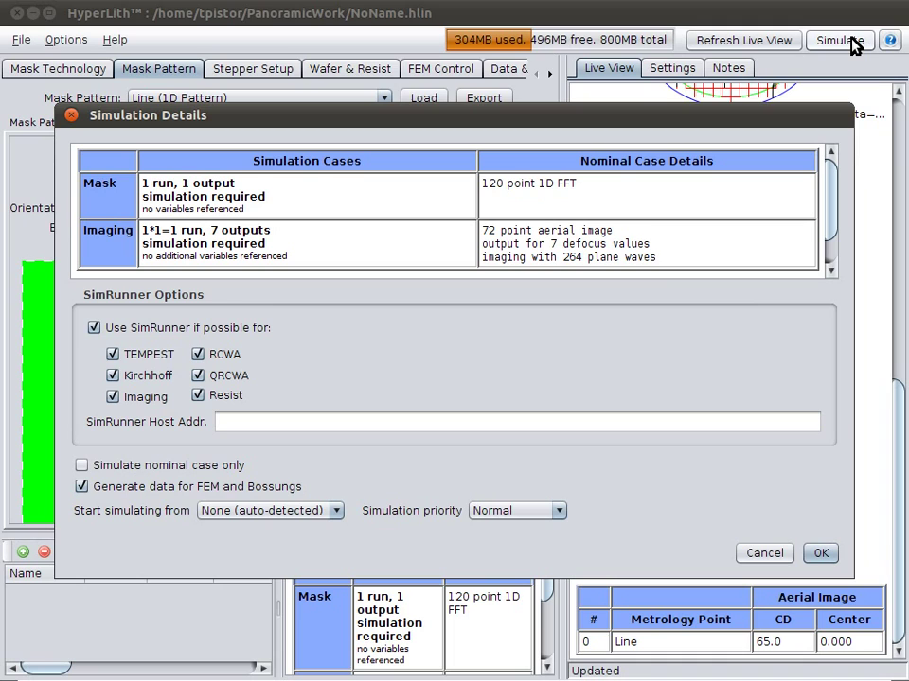
pyautogui.click(822, 555)
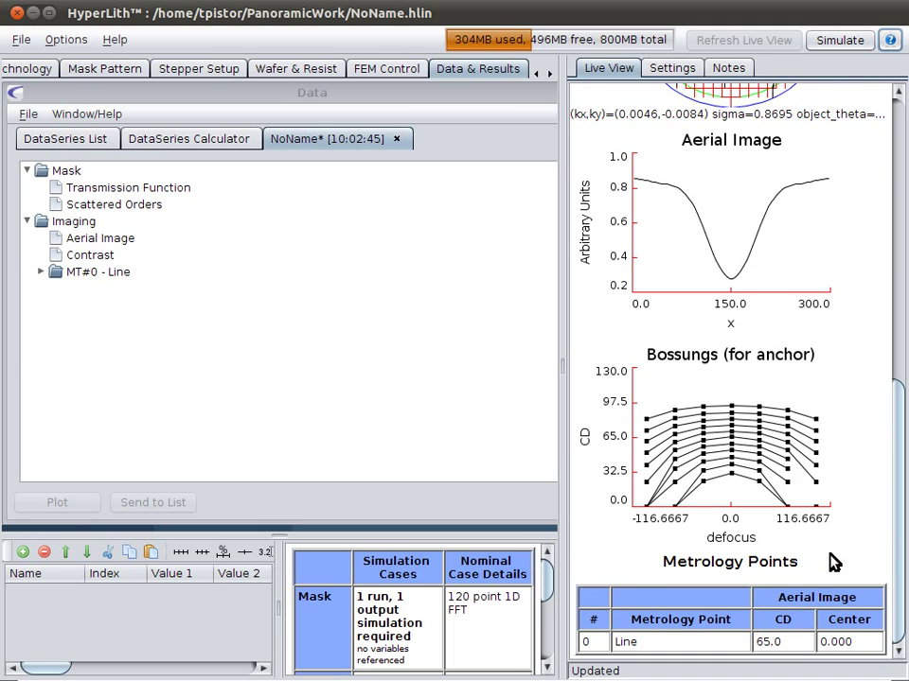
pyautogui.click(472, 96)
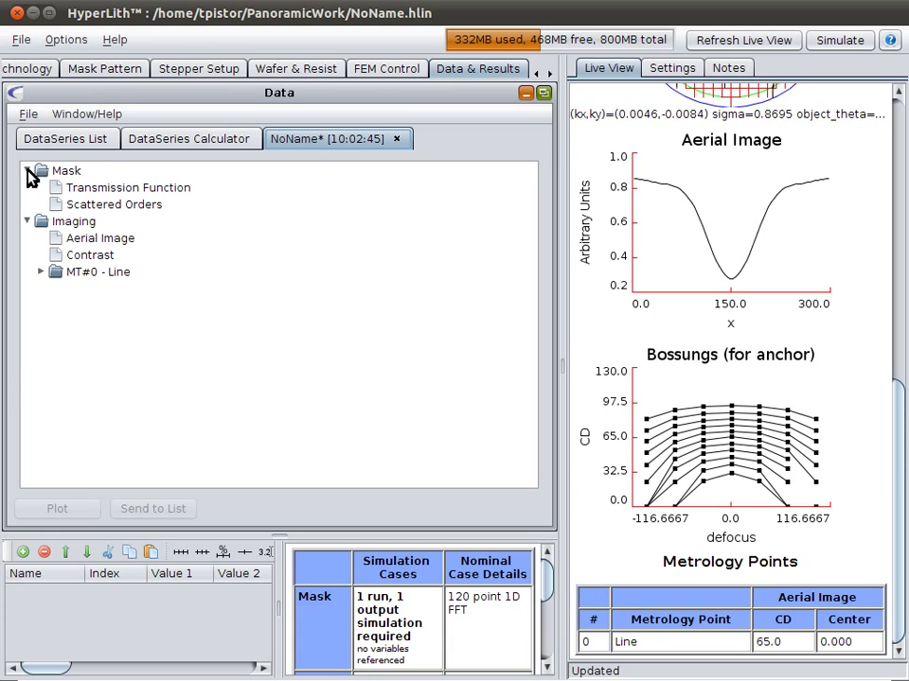
# - Plot the Transmission Function data, then close its plot
pyautogui.click(100, 194)
pyautogui.click(92, 509)
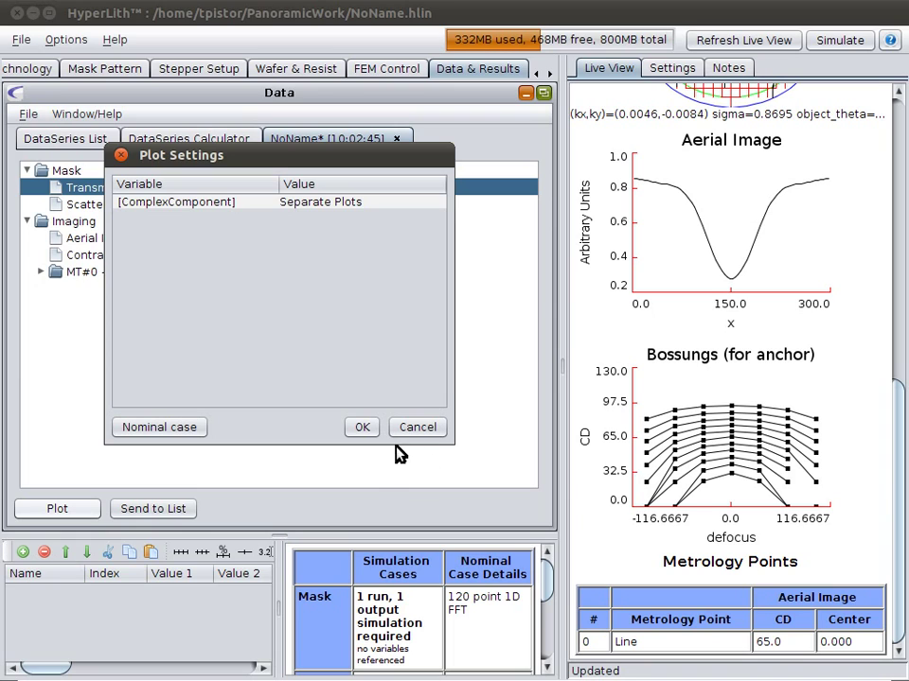
pyautogui.click(358, 431)
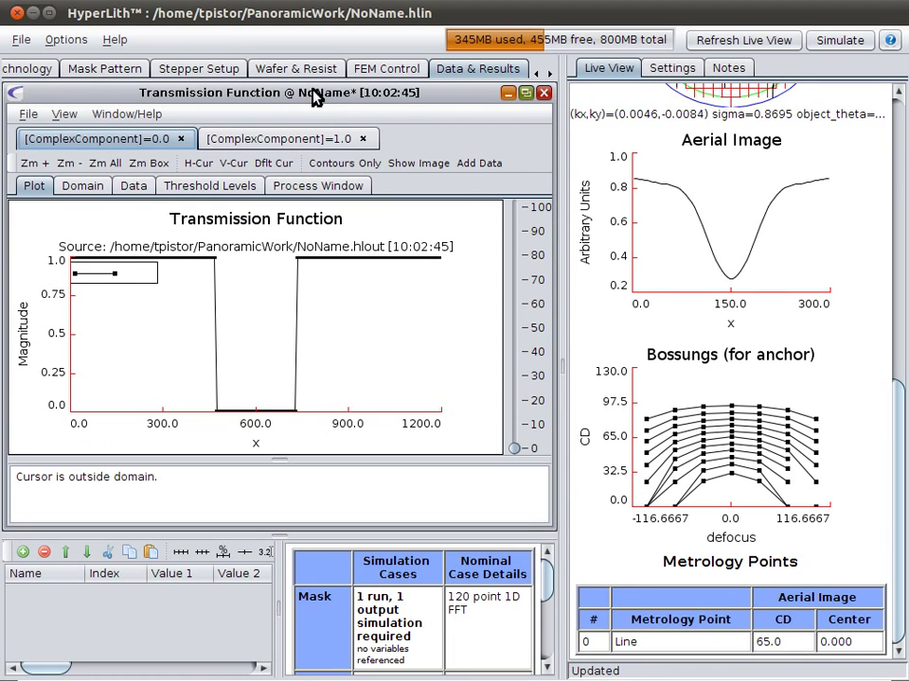
pyautogui.click(547, 93)
# - Plot the Aerial Image data, widen the plot window, then close it
pyautogui.click(84, 237)
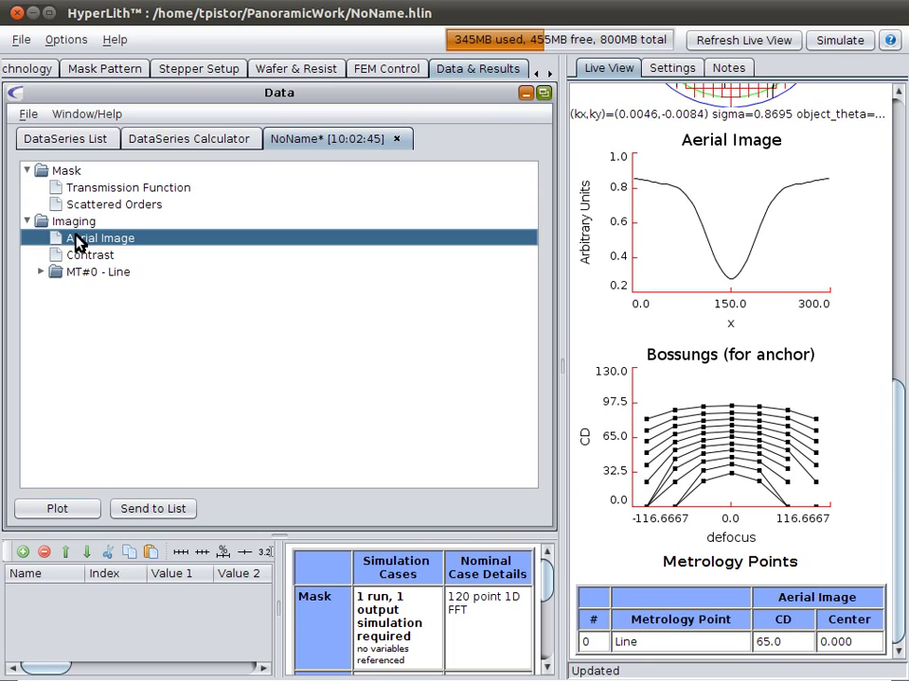
pyautogui.click(66, 503)
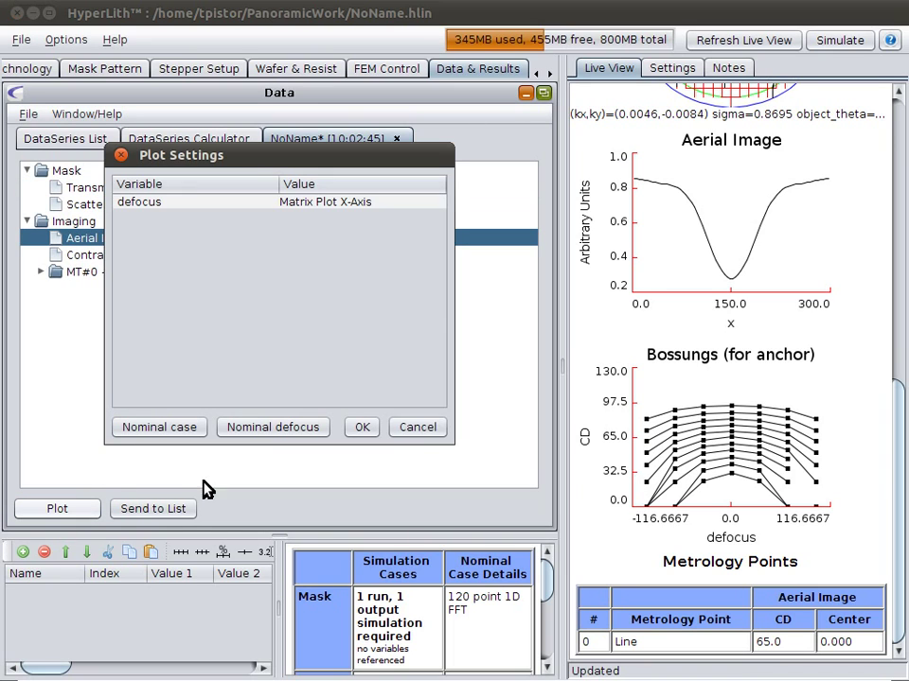
pyautogui.click(361, 430)
pyautogui.click(361, 427)
pyautogui.moveTo(559, 381); pyautogui.dragTo(669, 385)
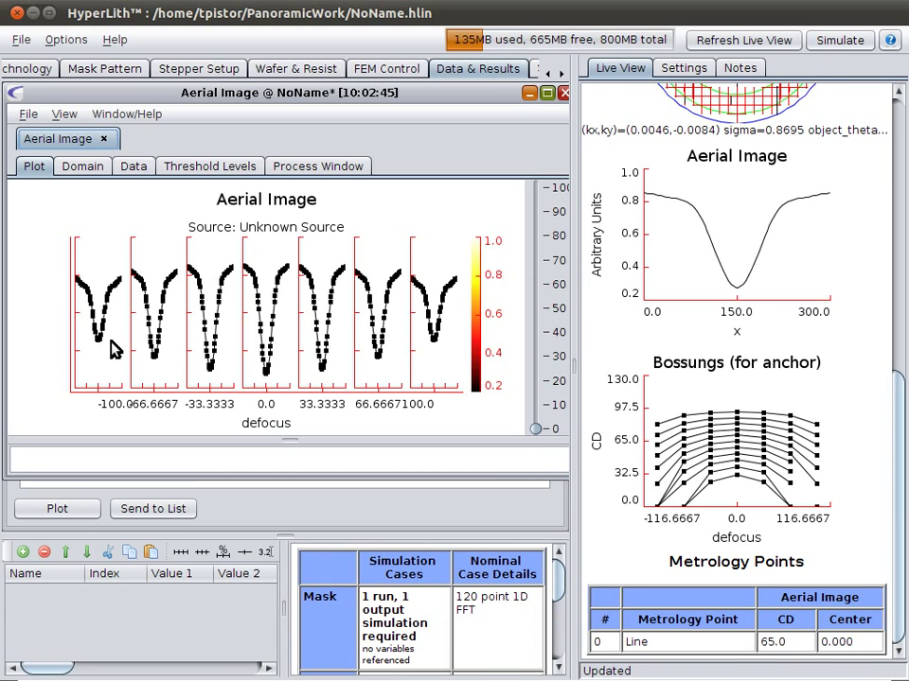
pyautogui.click(564, 94)
# - Replot the Aerial Image with all defocus values on one graph and zoom into the dip near x = 150
pyautogui.click(57, 508)
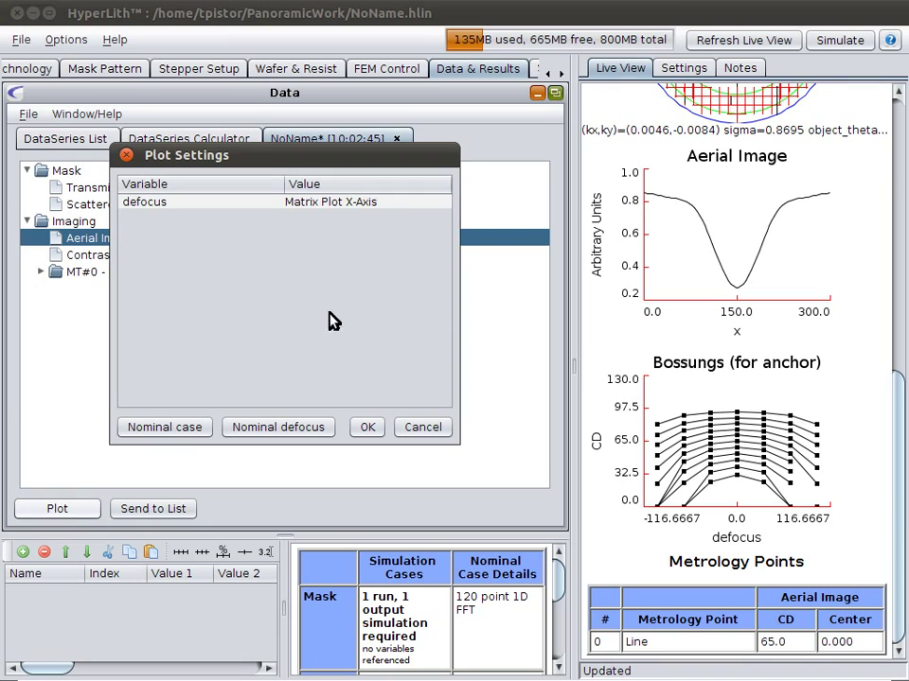
pyautogui.click(396, 210)
pyautogui.click(374, 258)
pyautogui.click(368, 428)
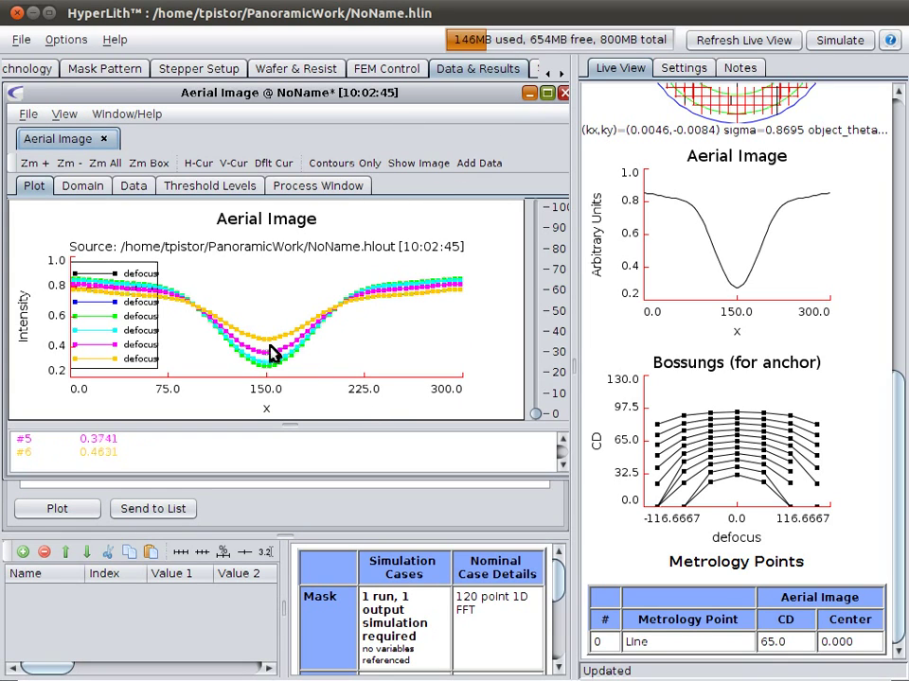
pyautogui.moveTo(214, 296); pyautogui.dragTo(341, 326)
# - Close the aerial image plot, then plot and close the Contrast versus defocus series
pyautogui.click(563, 92)
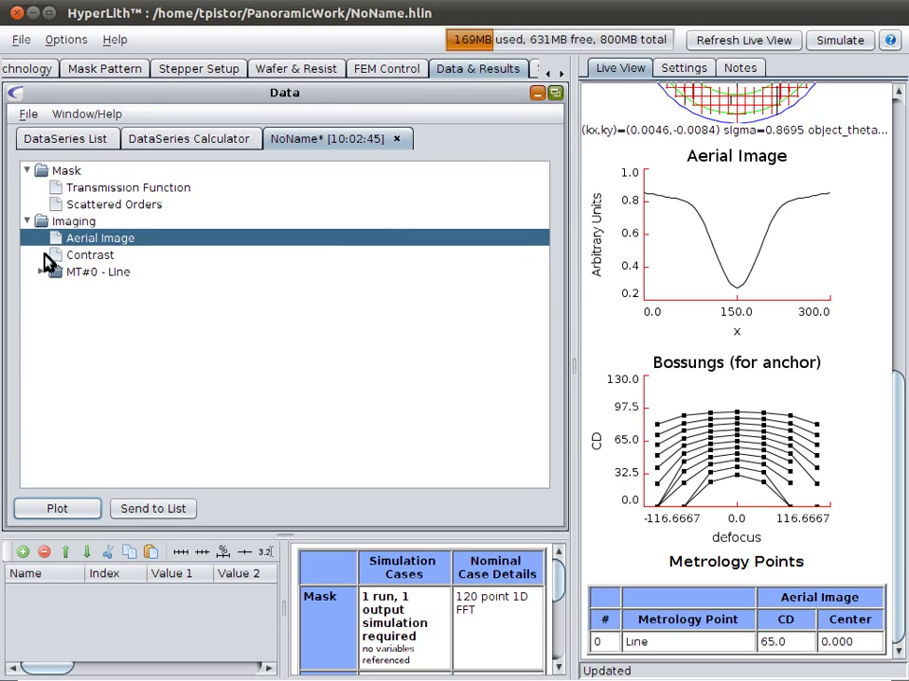
pyautogui.click(77, 255)
pyautogui.click(59, 509)
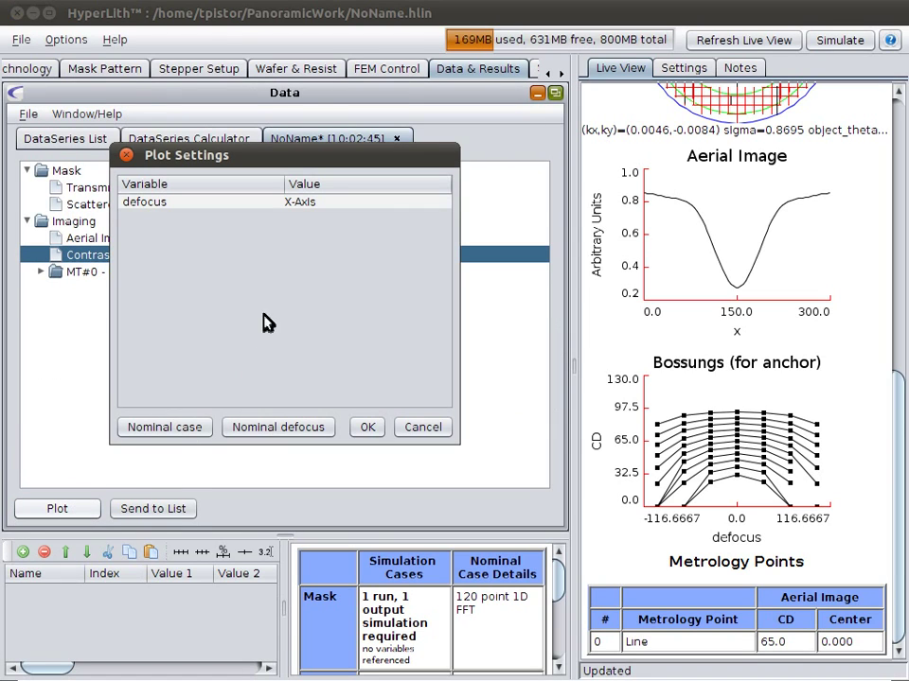
pyautogui.click(367, 426)
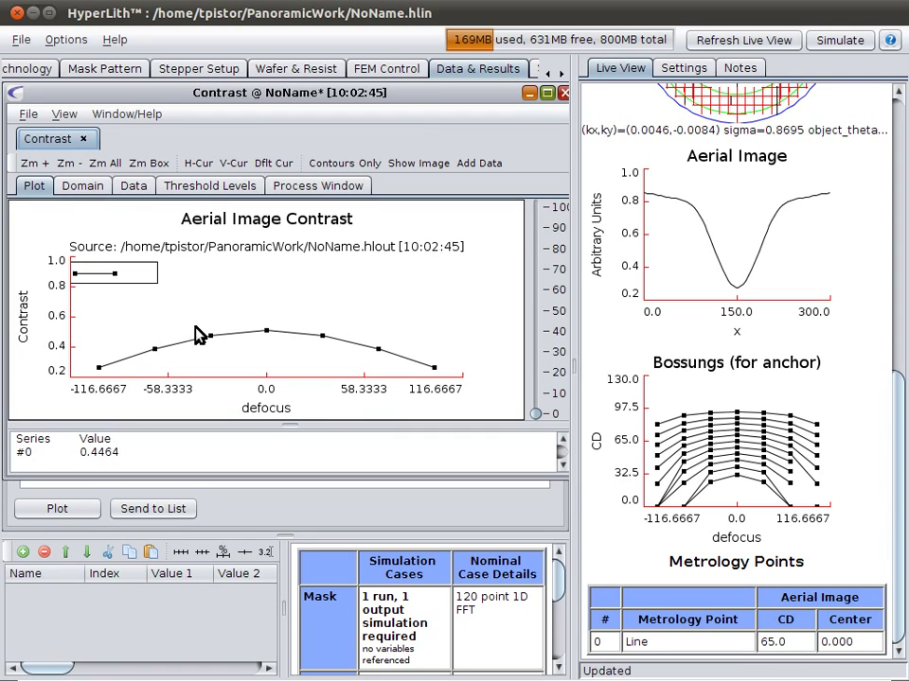
pyautogui.click(564, 92)
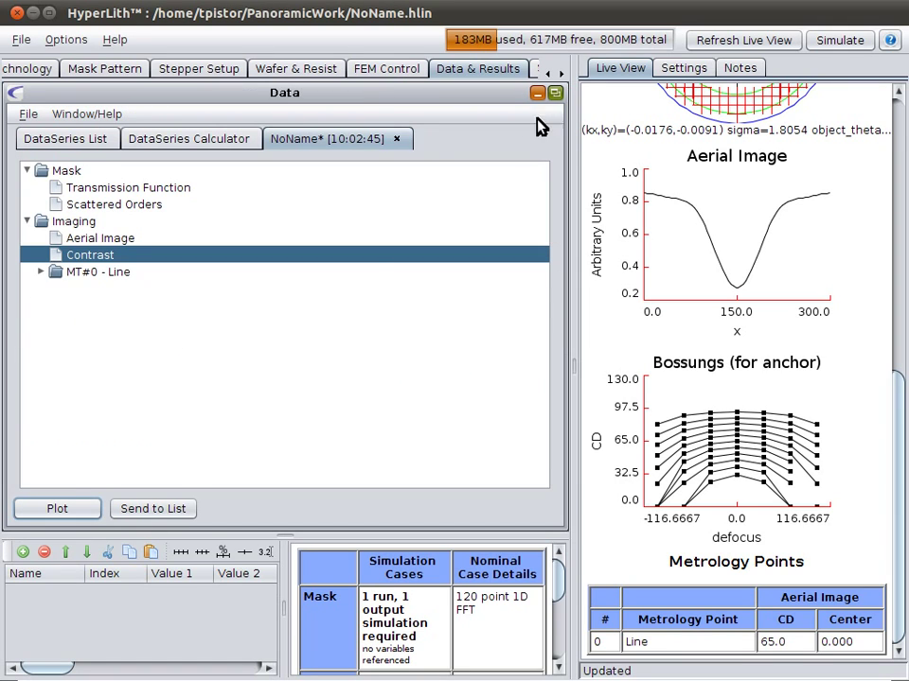
# - Under MT#0 - Line, plot the Bossung curves and close the plot
pyautogui.click(41, 272)
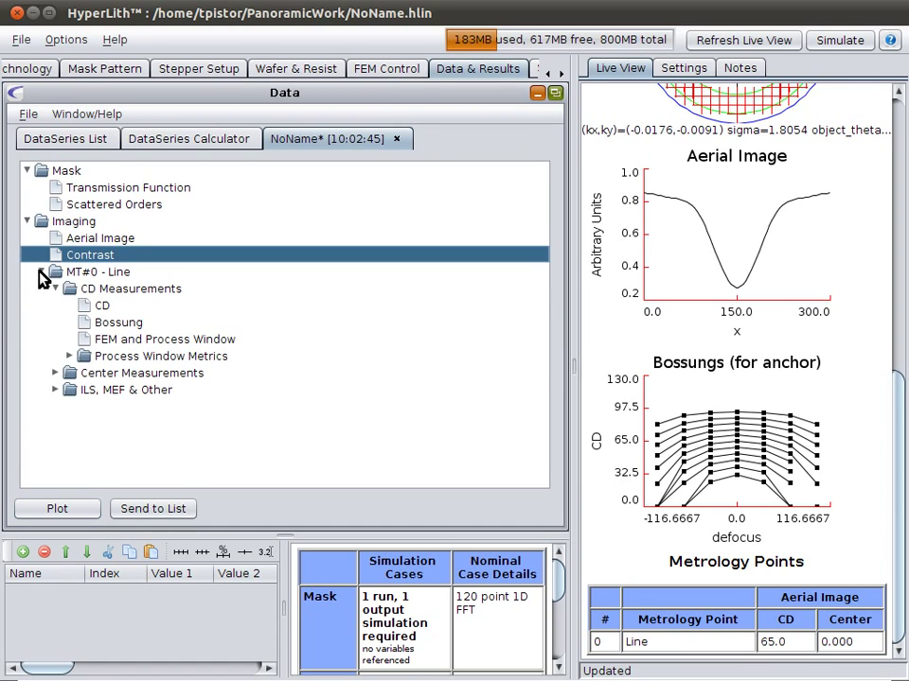
pyautogui.click(102, 307)
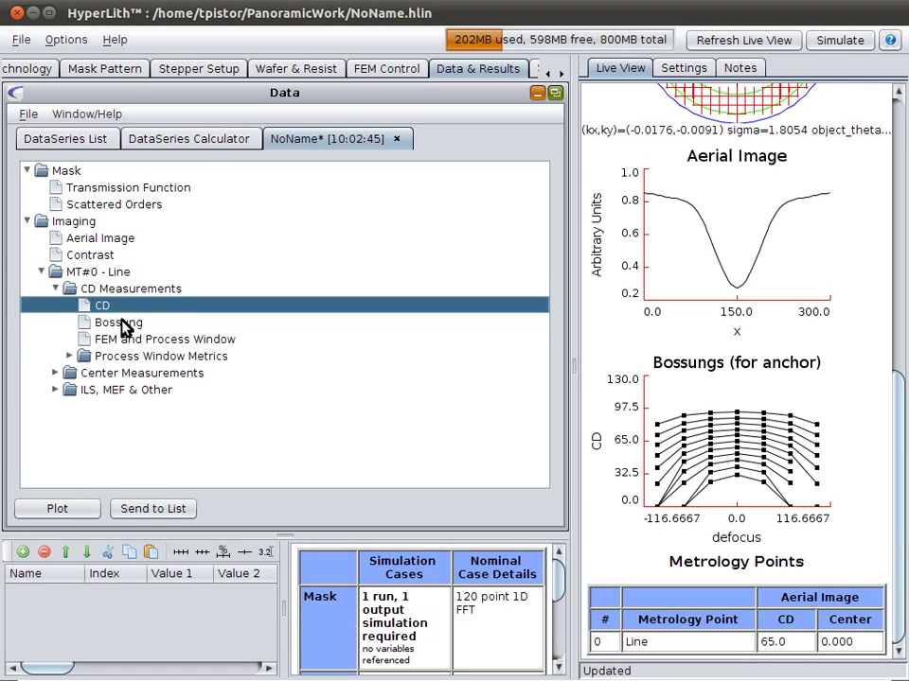
pyautogui.click(118, 323)
pyautogui.click(89, 508)
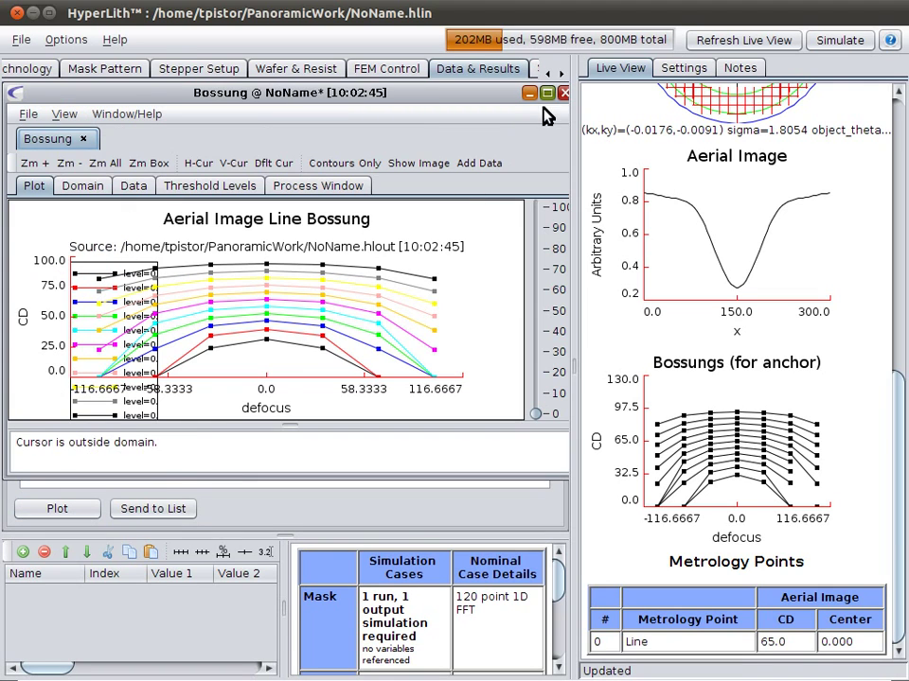
pyautogui.click(563, 93)
# - Plot the Line's FEM and Process Window, showing area 3.9308, with the readout moved and plot enlarged
pyautogui.click(142, 339)
pyautogui.click(59, 509)
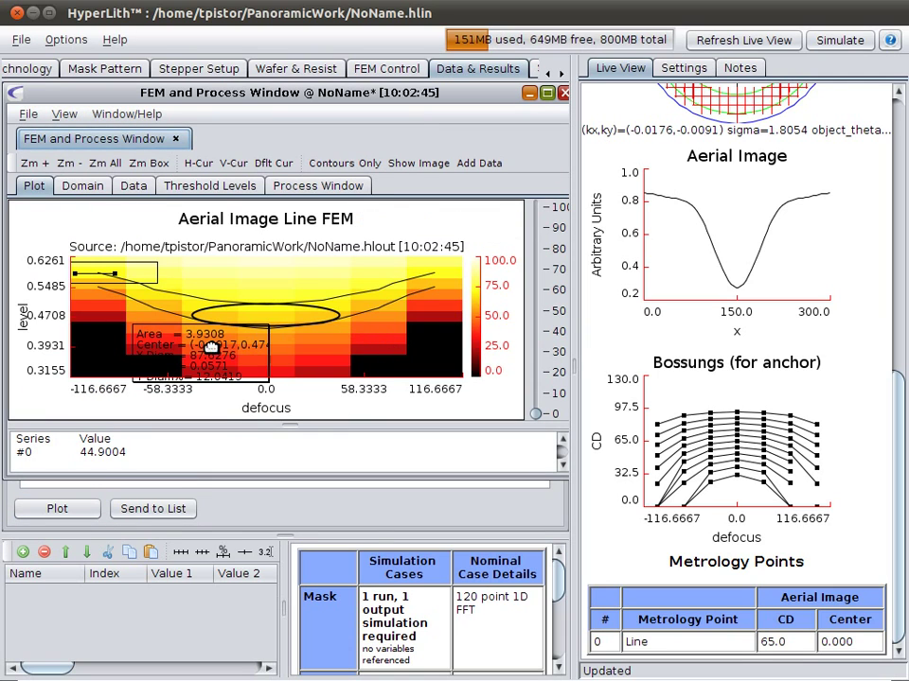
pyautogui.moveTo(210, 348); pyautogui.dragTo(400, 284)
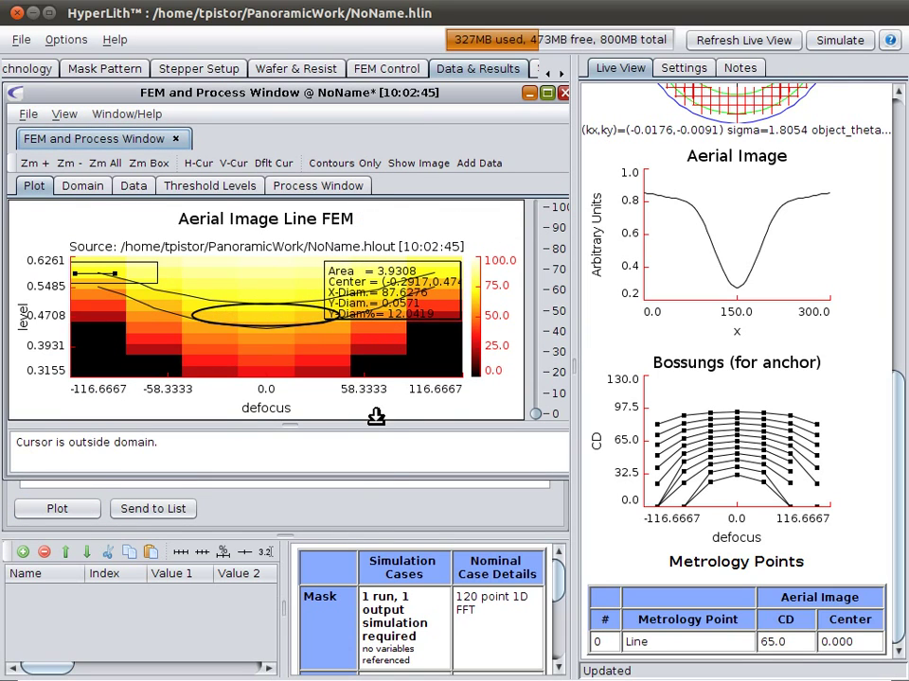
pyautogui.moveTo(376, 416); pyautogui.dragTo(375, 441)
pyautogui.moveTo(379, 527); pyautogui.dragTo(378, 531)
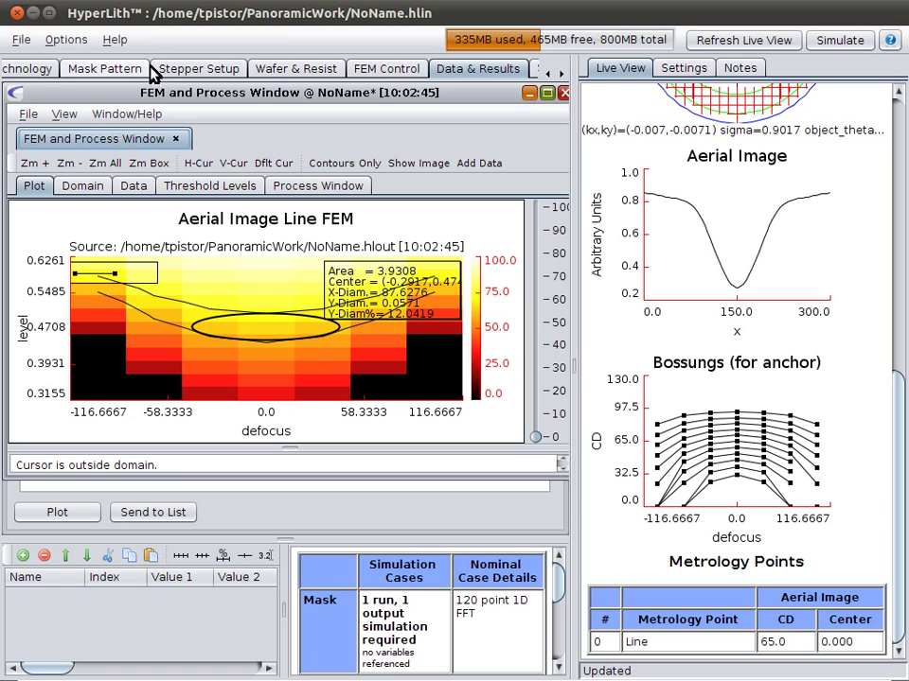
# - Review the mask technology, mask pattern, stepper illumination and FEM threshold, dose and defocus settings
pyautogui.click(545, 73)
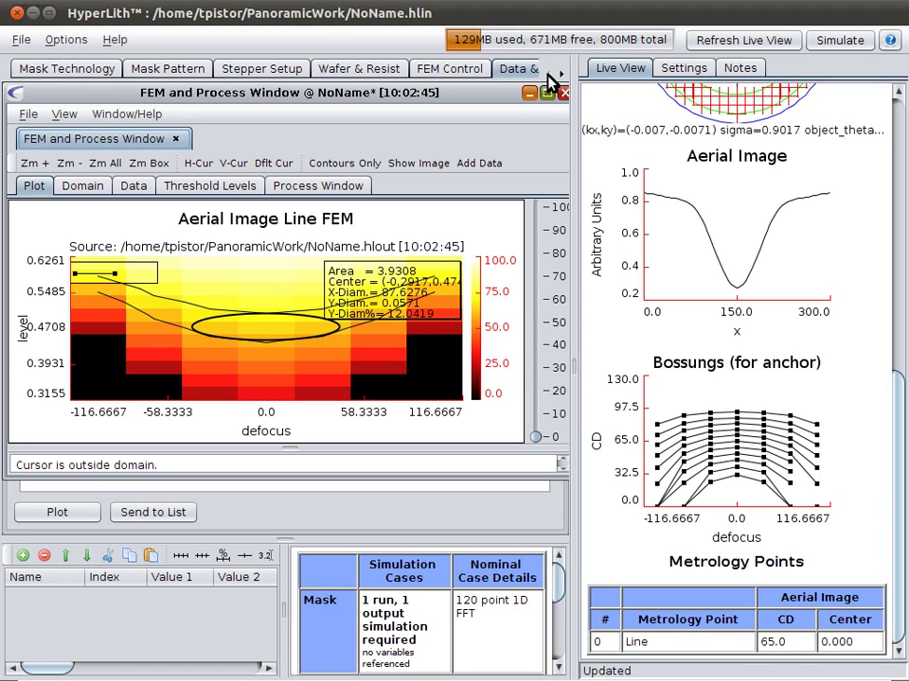
pyautogui.click(52, 72)
pyautogui.click(144, 71)
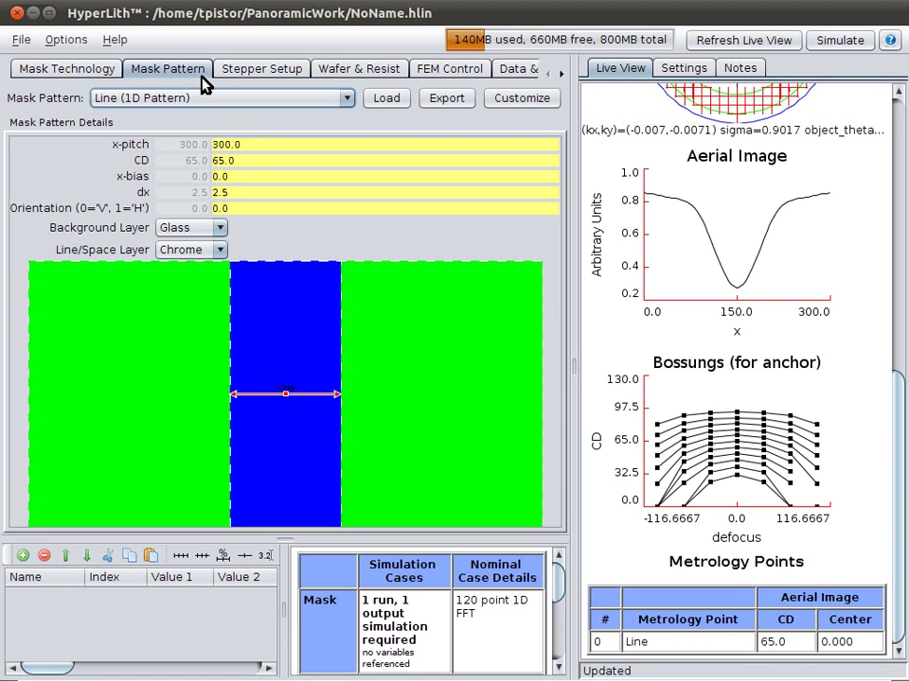
pyautogui.click(81, 76)
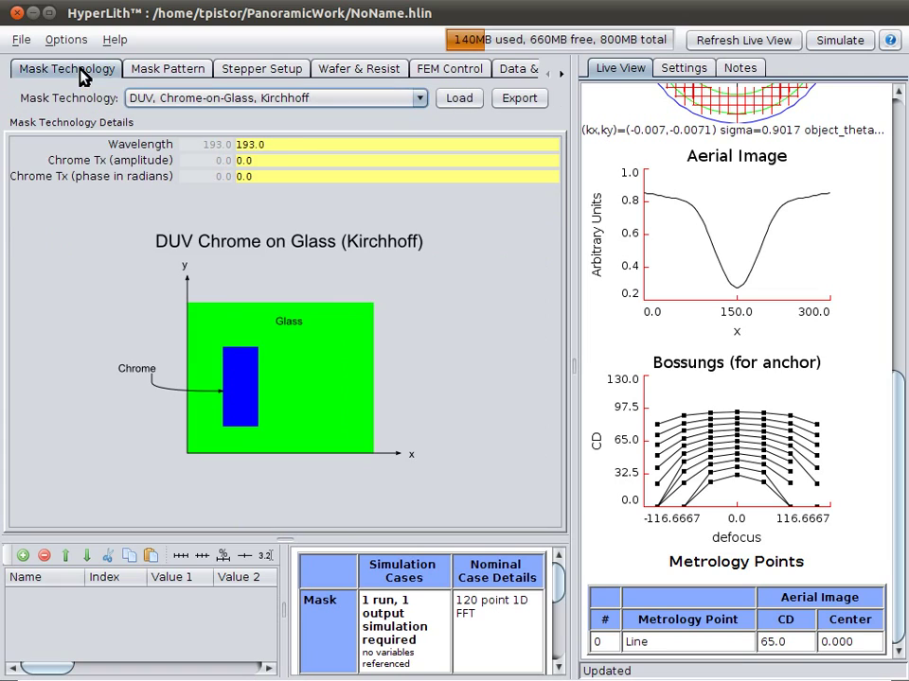
pyautogui.click(144, 76)
pyautogui.click(250, 73)
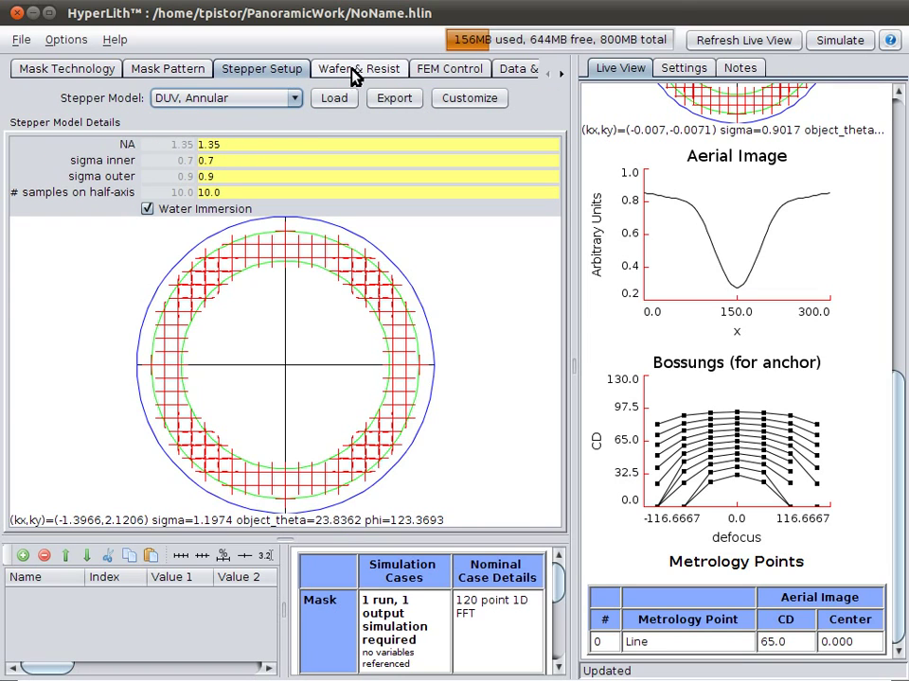
pyautogui.click(473, 76)
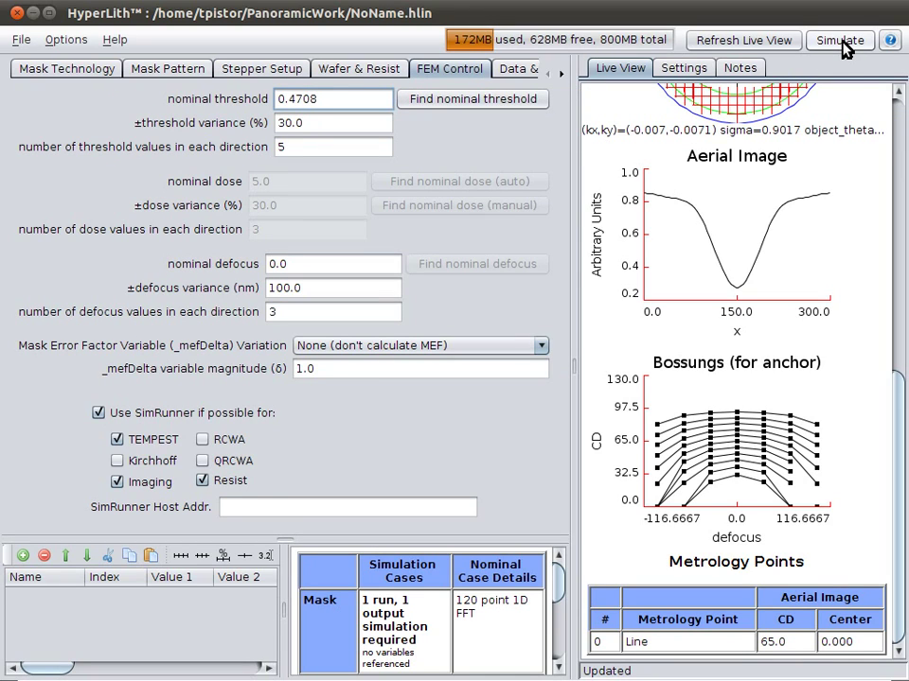
# - Back in Data & Results, close the FEM and process window plot
pyautogui.click(520, 70)
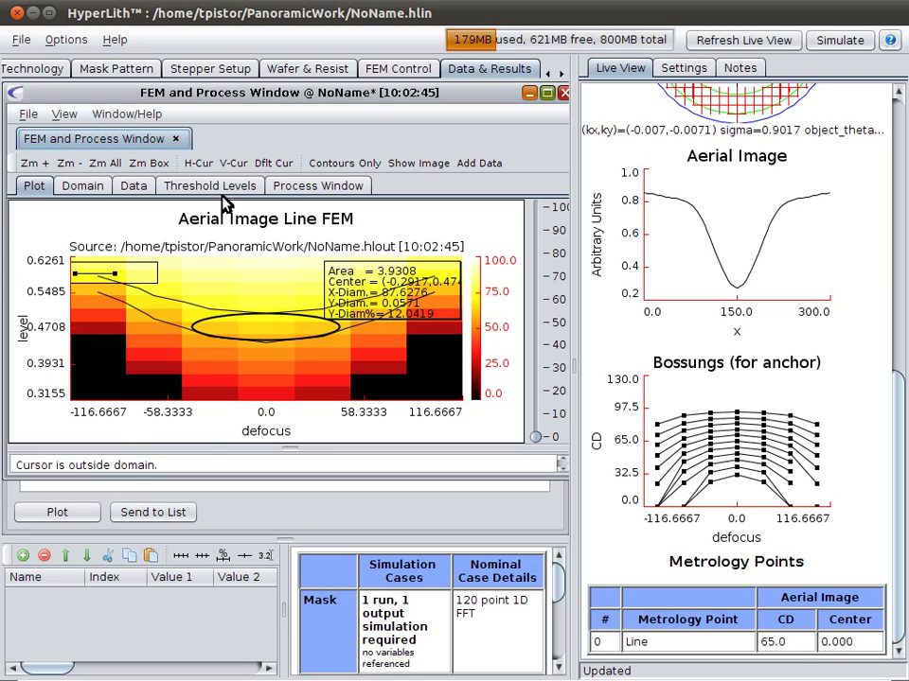
pyautogui.click(562, 94)
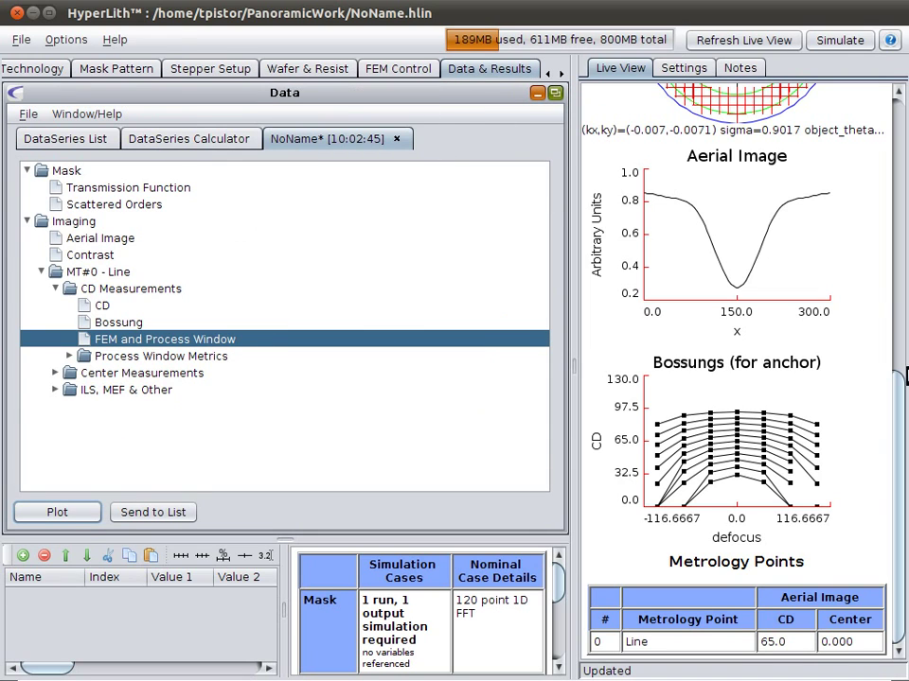
pyautogui.moveTo(894, 424); pyautogui.dragTo(902, 60)
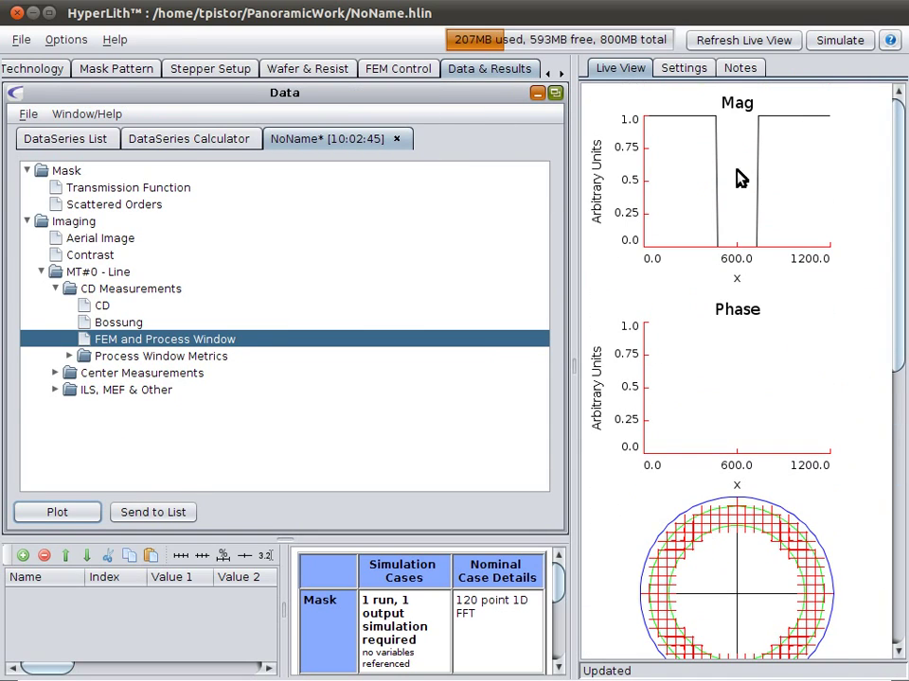
pyautogui.moveTo(897, 227); pyautogui.dragTo(904, 646)
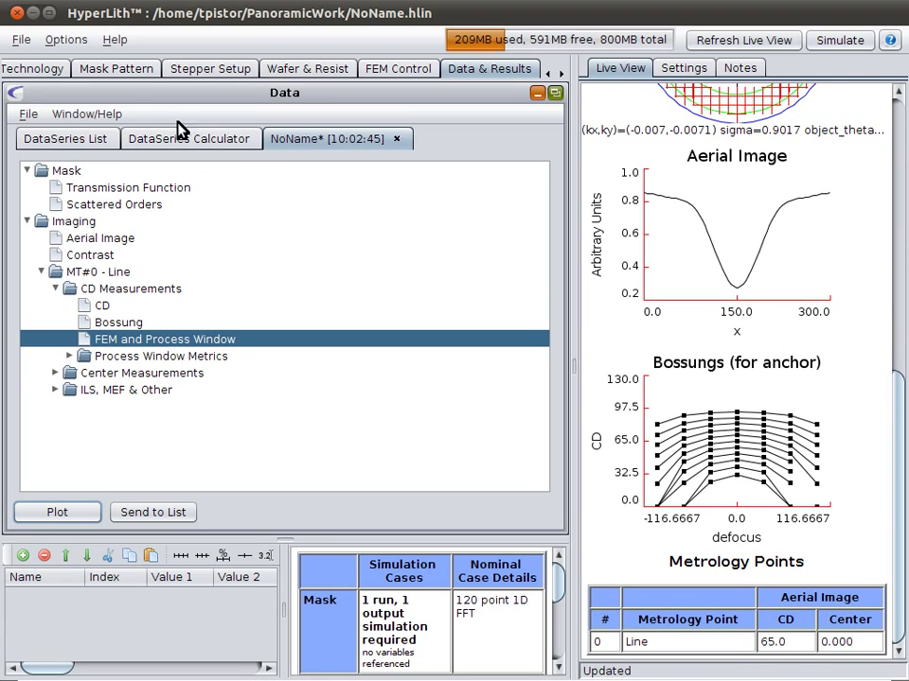
# - Check the resist model, then return to FEM Control: threshold 0.4708, ±30.0% variance, ±100.0 nm defocus
pyautogui.click(549, 74)
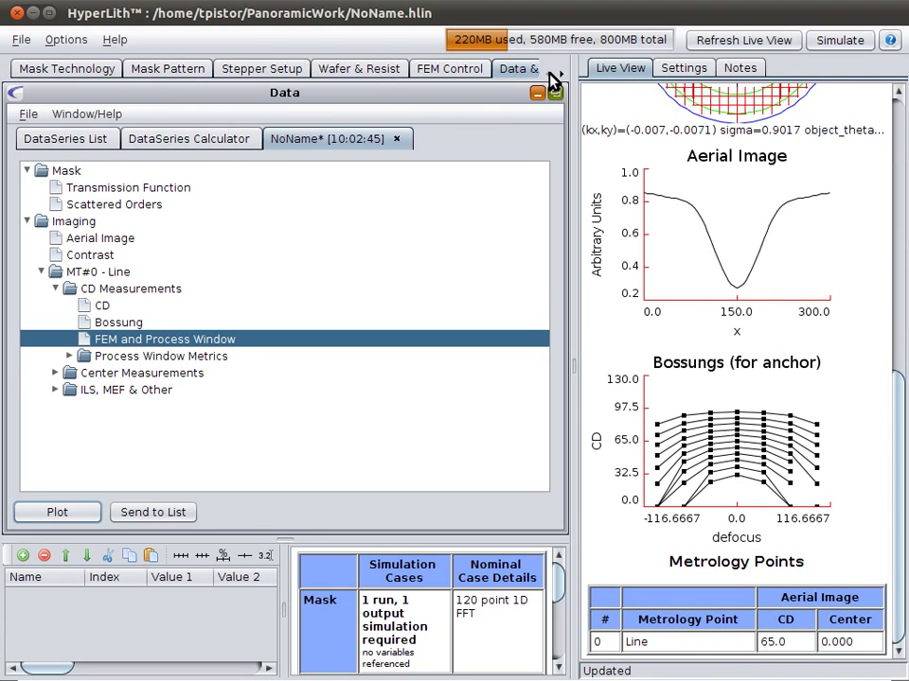
pyautogui.click(375, 72)
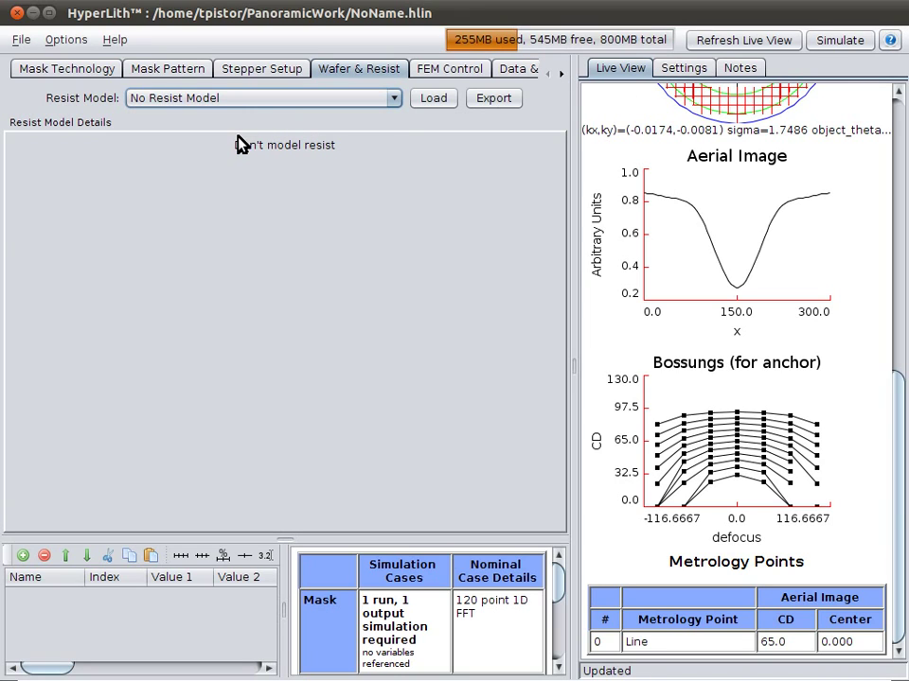
pyautogui.click(447, 75)
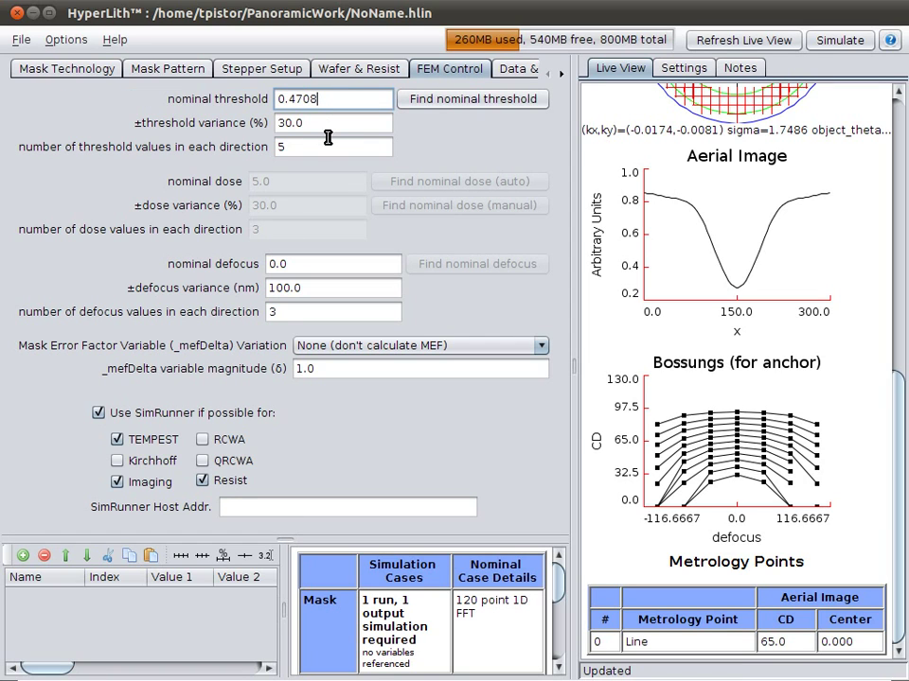
pyautogui.press('F1')
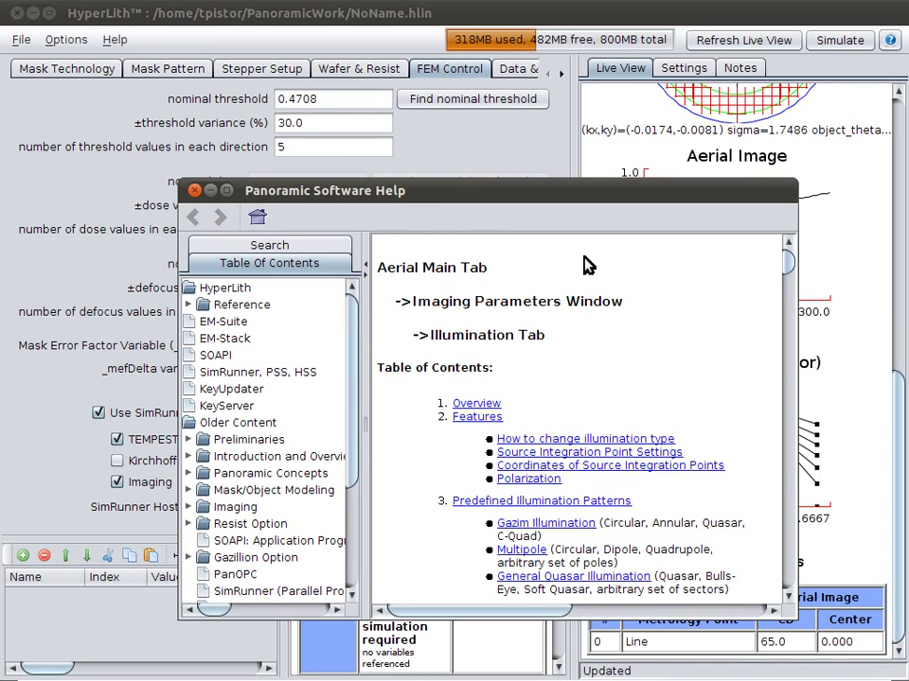
pyautogui.click(196, 189)
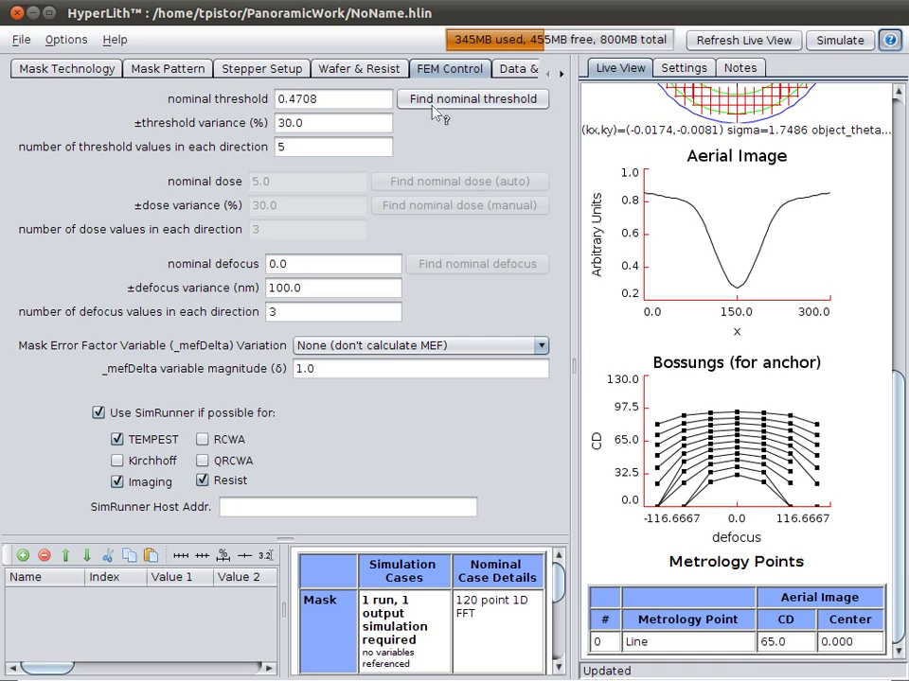
pyautogui.click(346, 66)
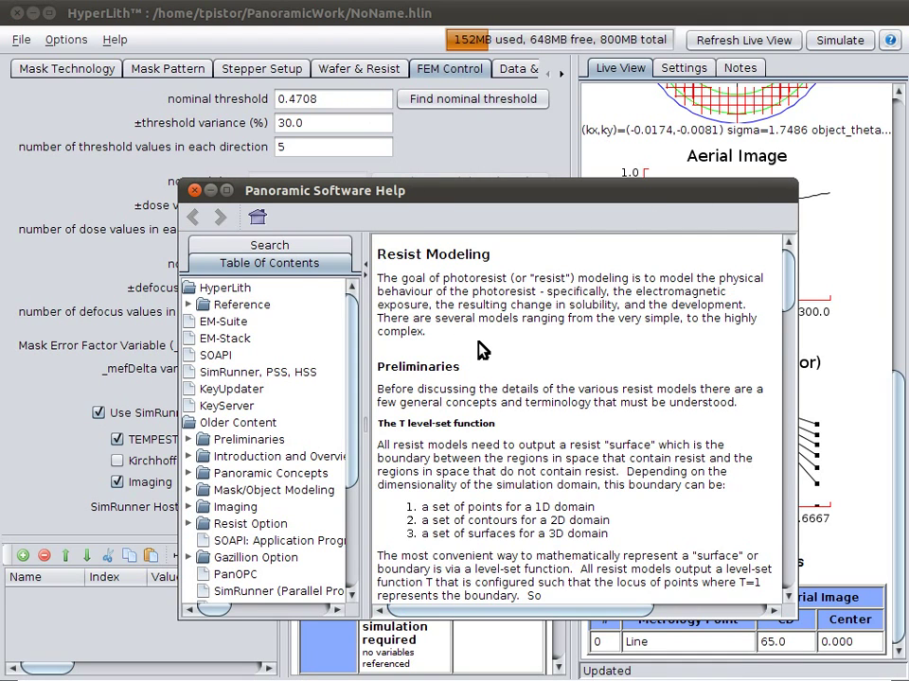
pyautogui.click(195, 191)
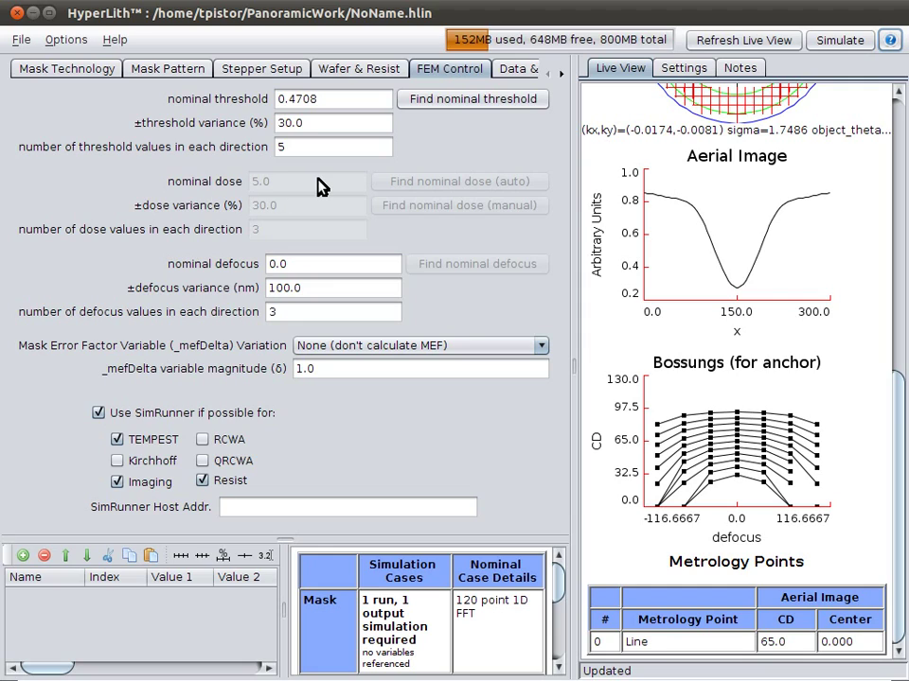